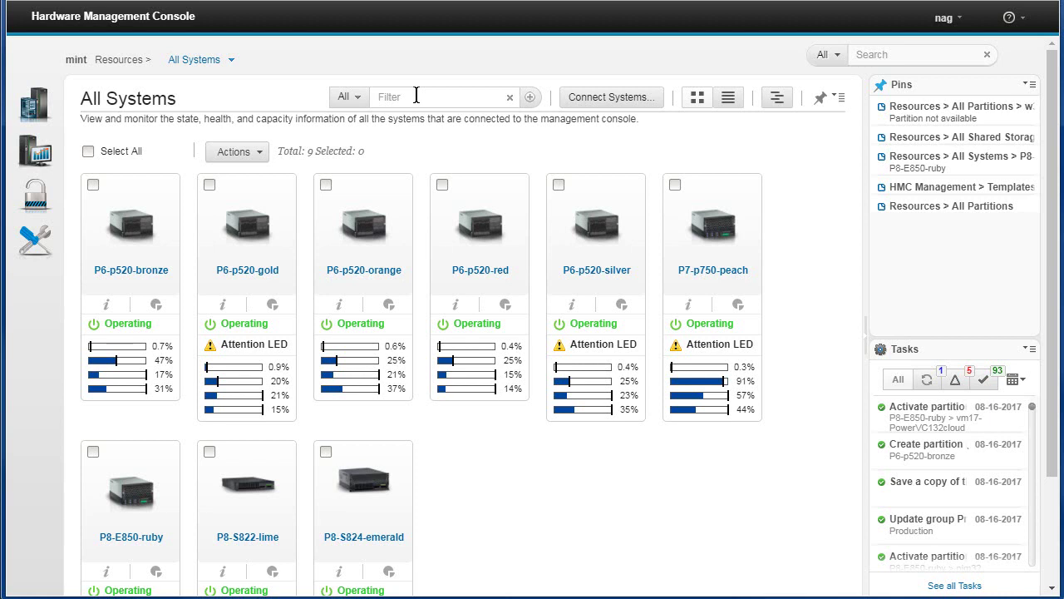
Step: Filter the systems gallery for "lime", enter the filter a second time, and clear it to list all systems again
{"action": "left_click", "coordinate": [417, 96]}
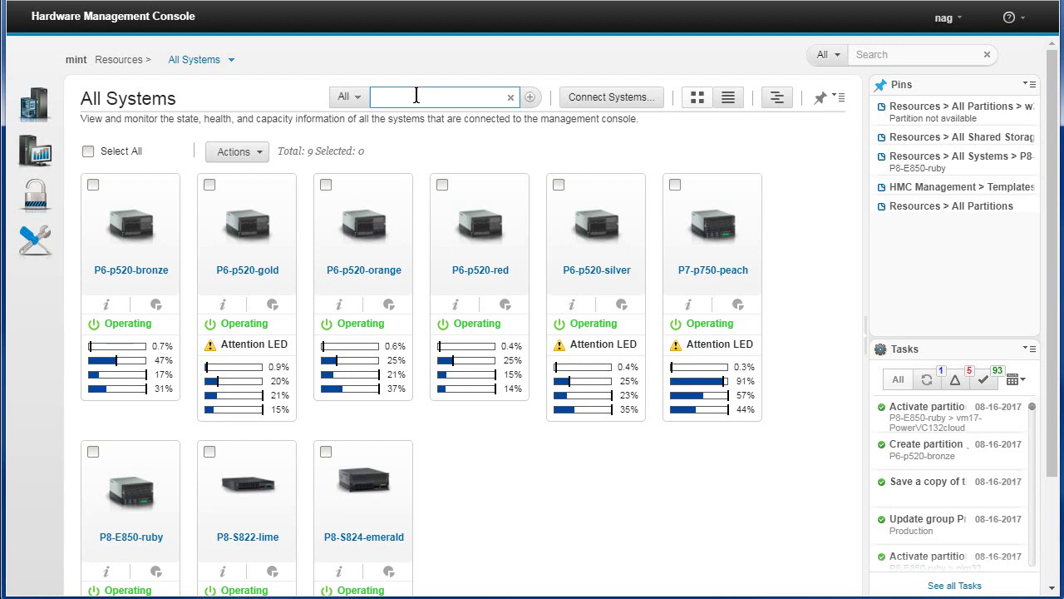
{"action": "type", "text": "lime"}
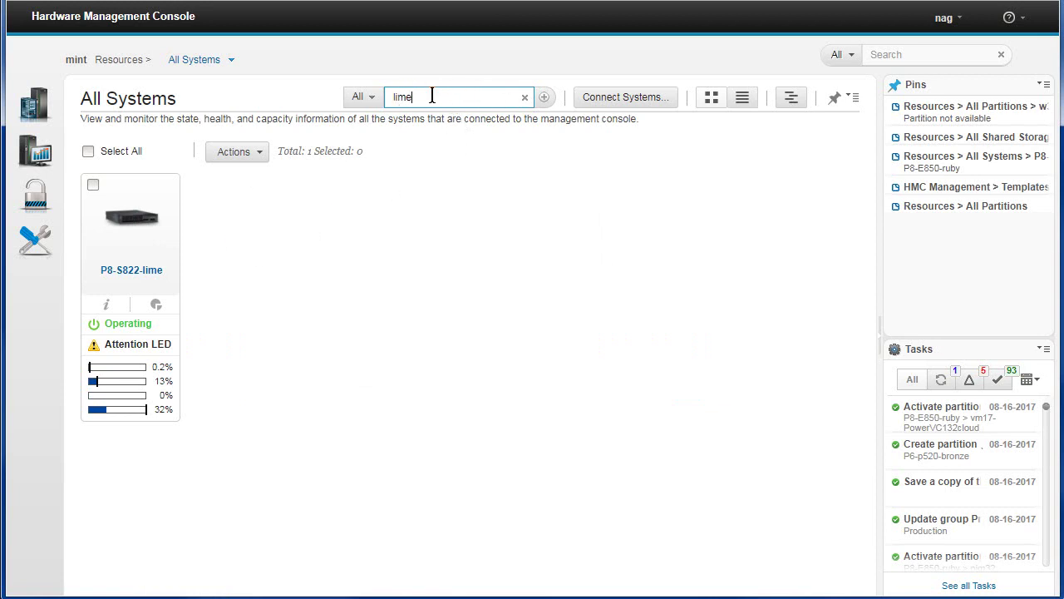
{"action": "left_click_drag", "start_coordinate": [432, 95], "coordinate": [347, 100]}
{"action": "key", "text": "BackSpace"}
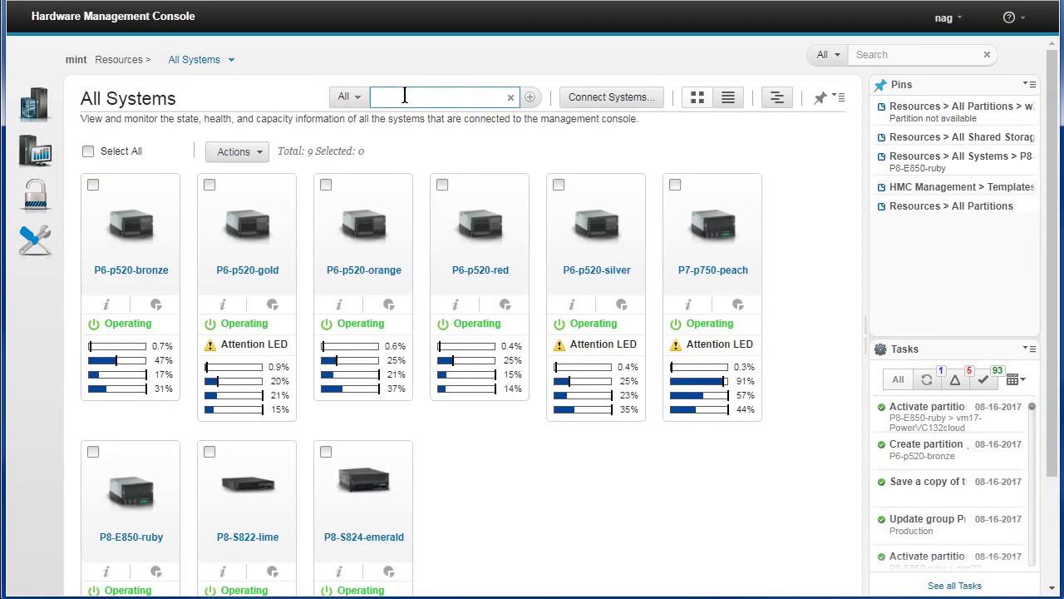
{"action": "type", "text": "lime"}
{"action": "left_click", "coordinate": [525, 98]}
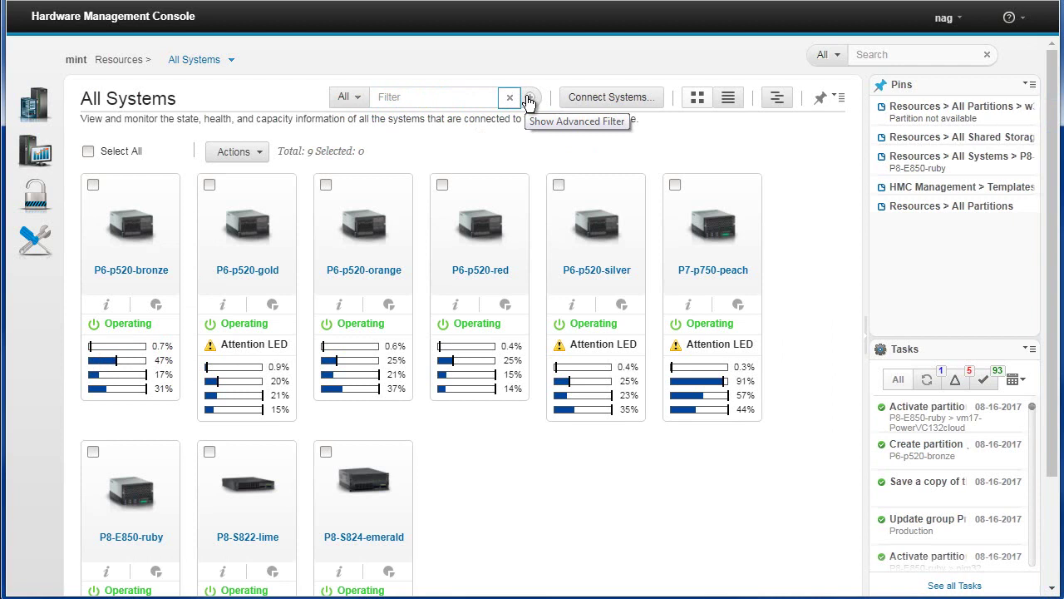
Step: Check which columns the systems filter can target, and filter across all columns for "emerald"
{"action": "left_click", "coordinate": [359, 98]}
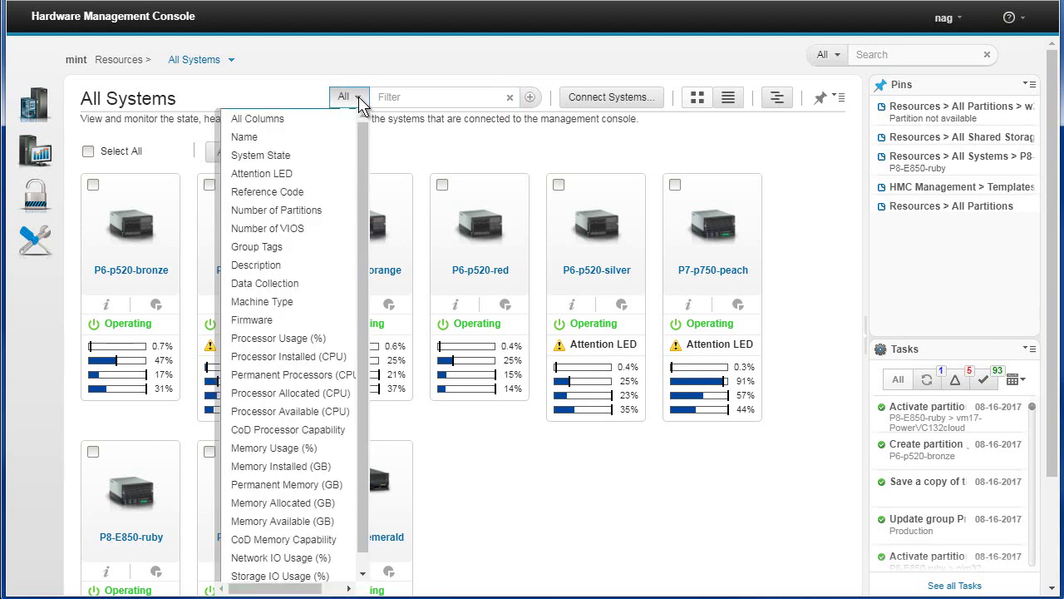
{"action": "scroll", "coordinate": [325, 571], "scroll_direction": "down", "scroll_amount": 1}
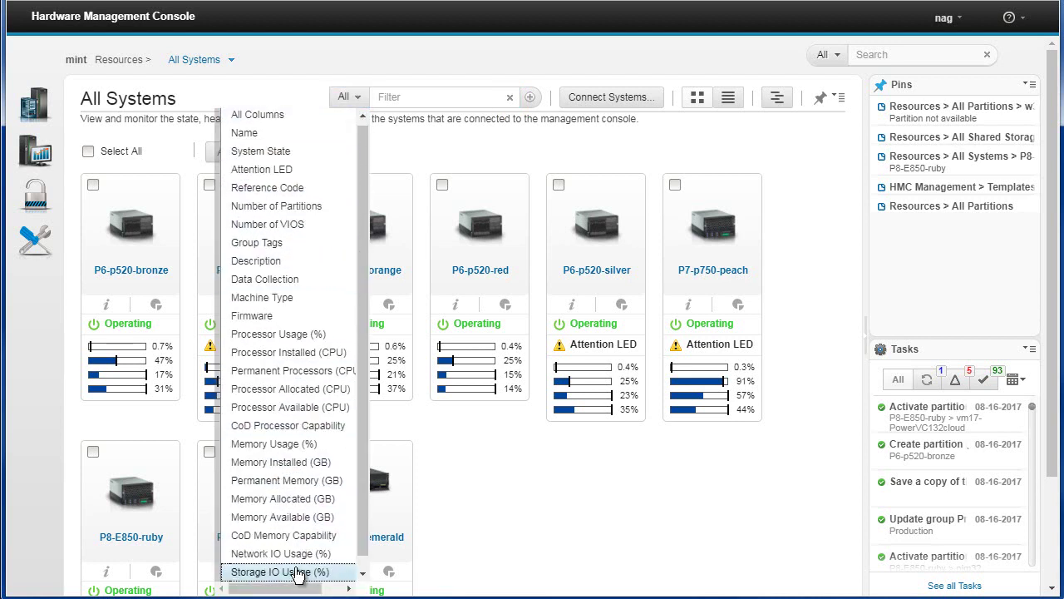
{"action": "scroll", "coordinate": [367, 145], "scroll_direction": "up", "scroll_amount": 1}
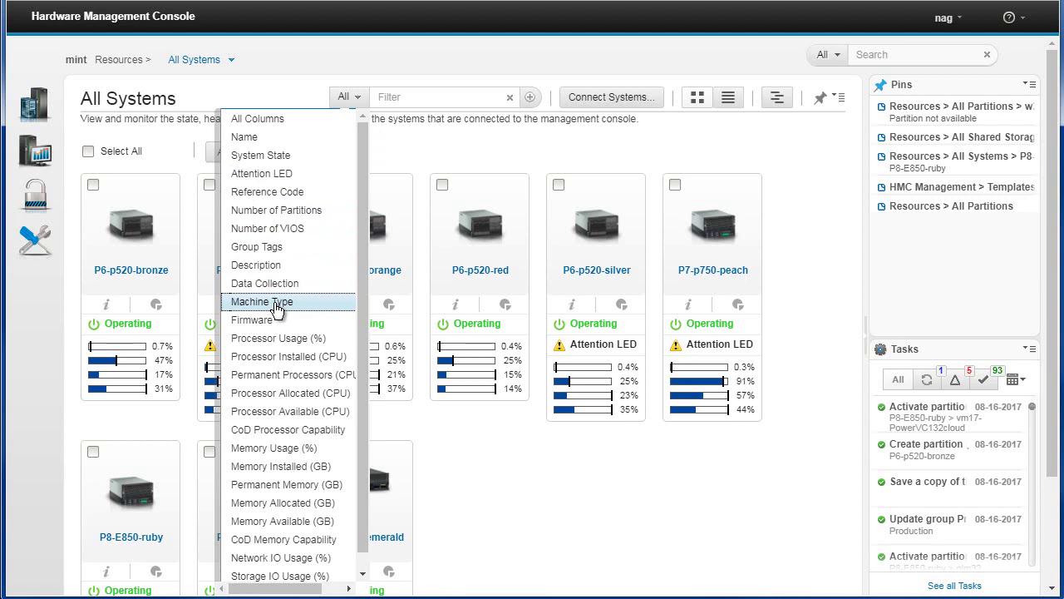
{"action": "left_click", "coordinate": [397, 98]}
{"action": "left_click", "coordinate": [397, 97]}
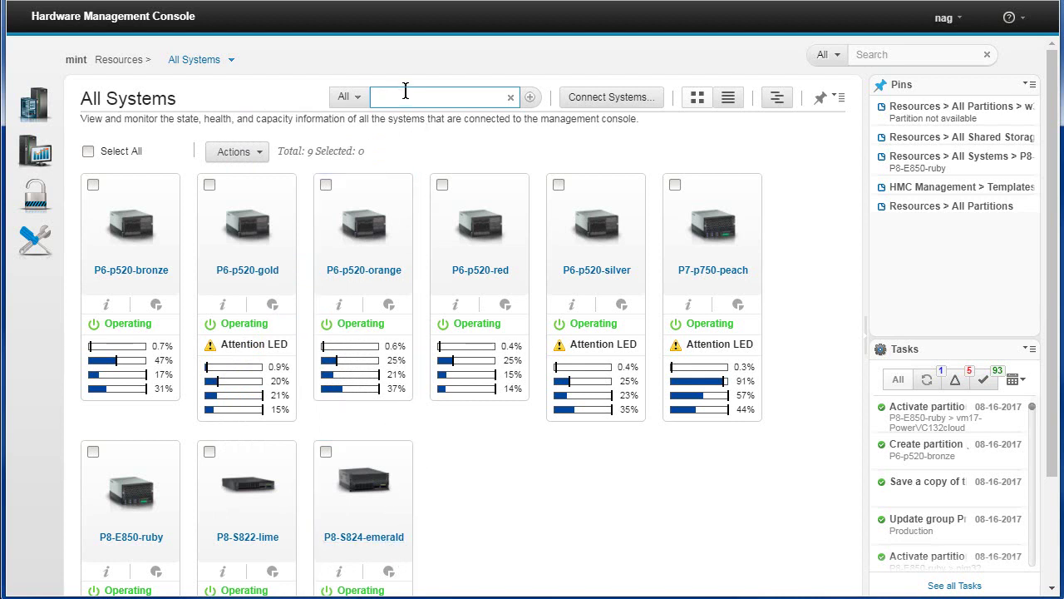
{"action": "type", "text": "emarld"}
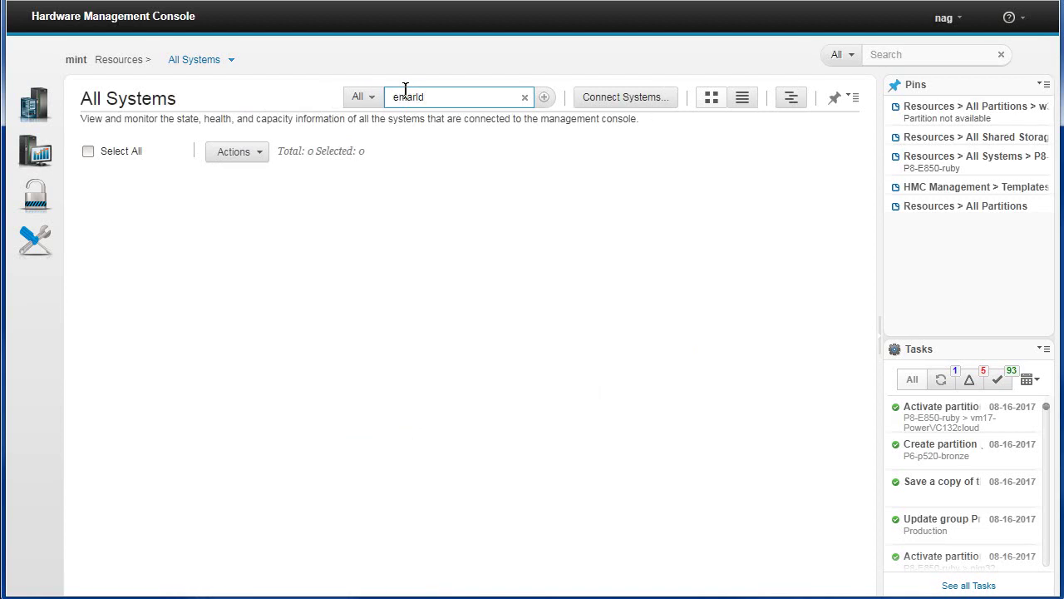
{"action": "left_click_drag", "start_coordinate": [452, 104], "coordinate": [374, 98]}
{"action": "type", "text": "emerald"}
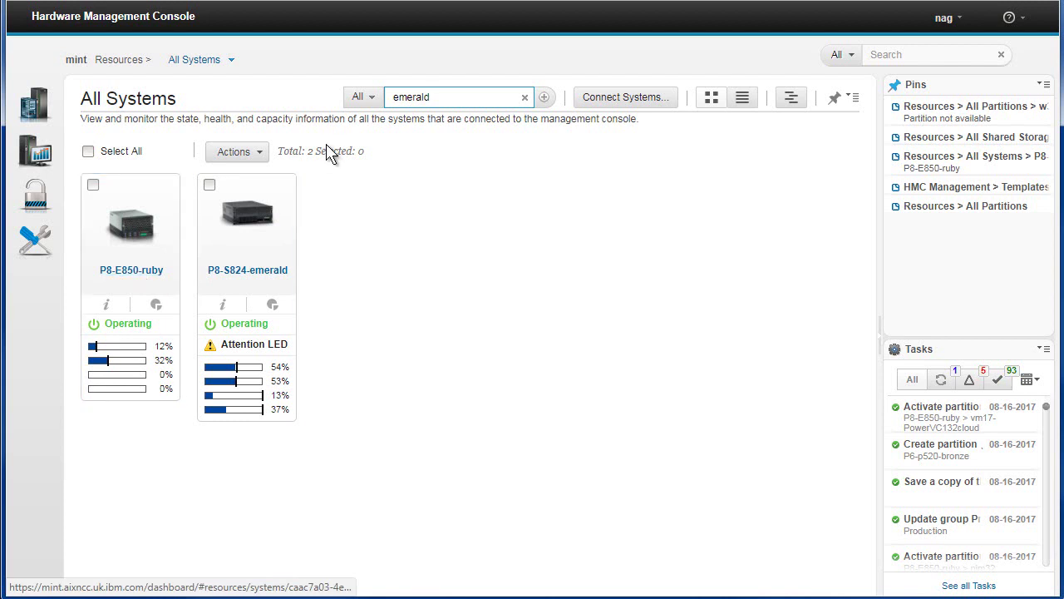
Step: Restrict the "emerald" filter to the Name column and then switch it to the Description column
{"action": "left_click", "coordinate": [372, 98]}
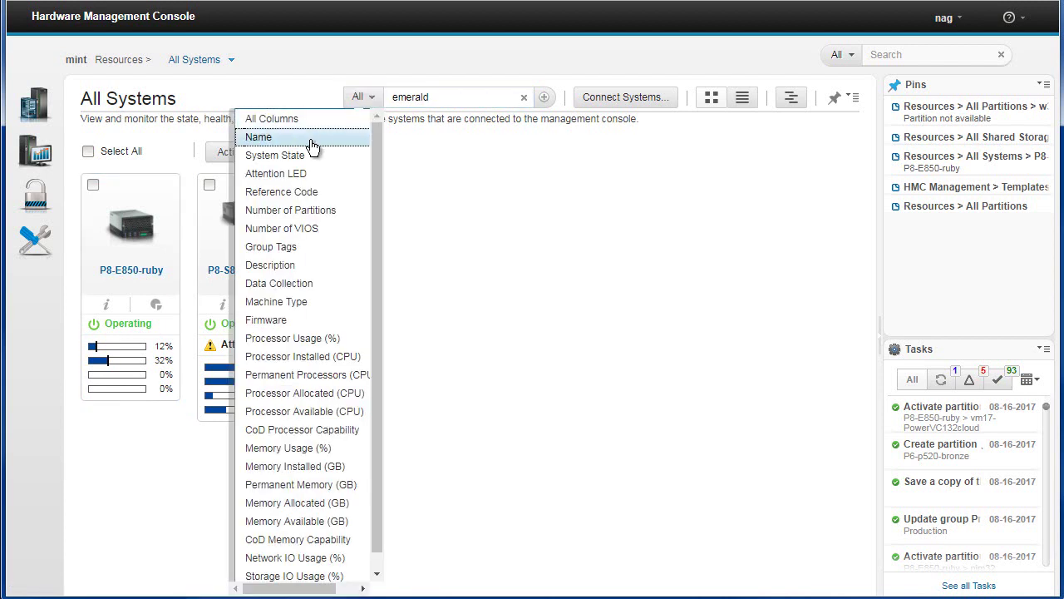
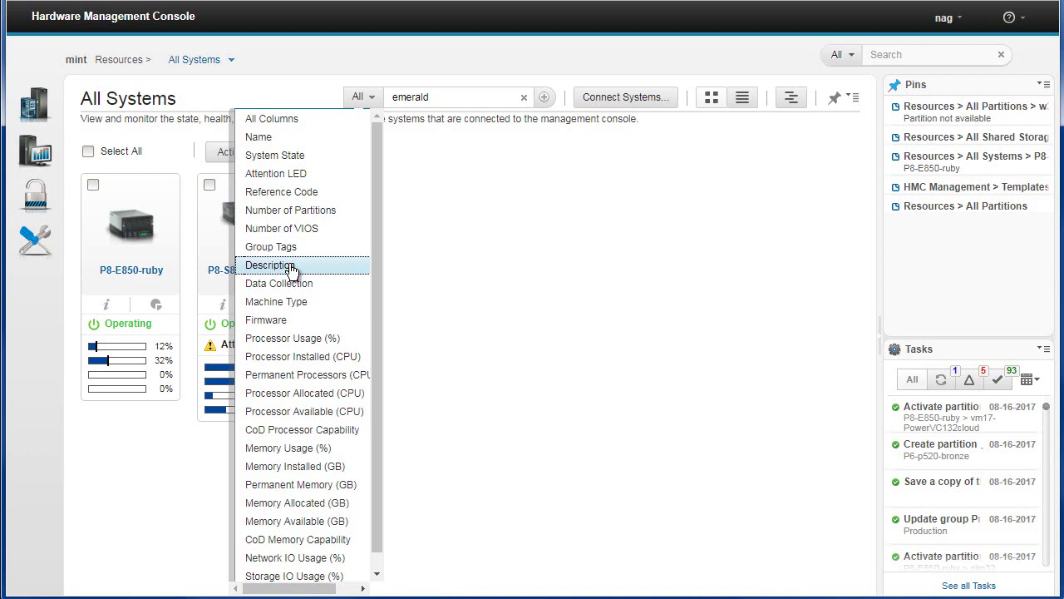
{"action": "left_click_drag", "start_coordinate": [441, 95], "coordinate": [394, 95]}
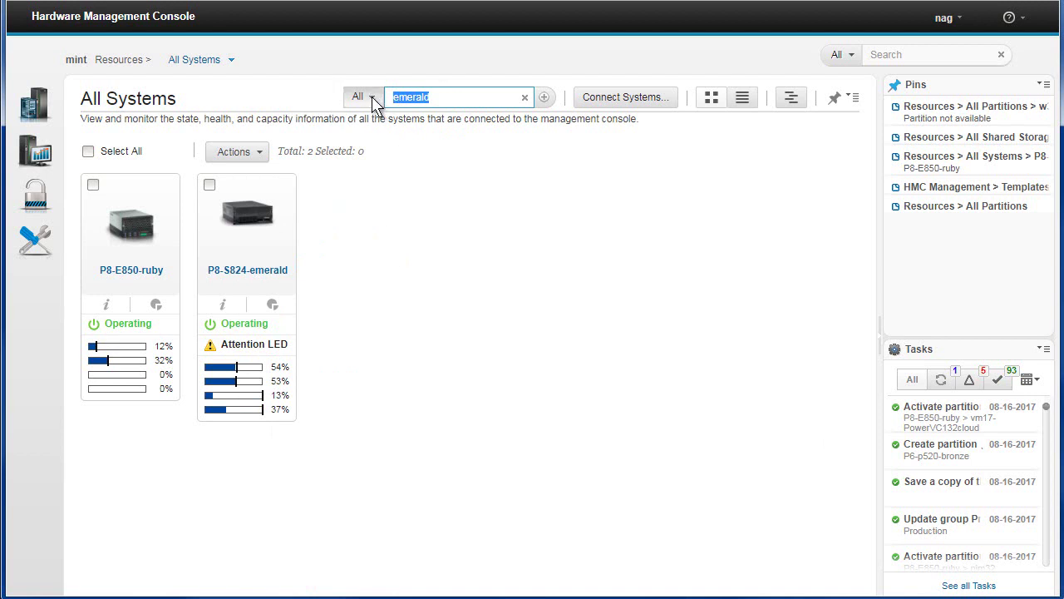
{"action": "left_click", "coordinate": [371, 99]}
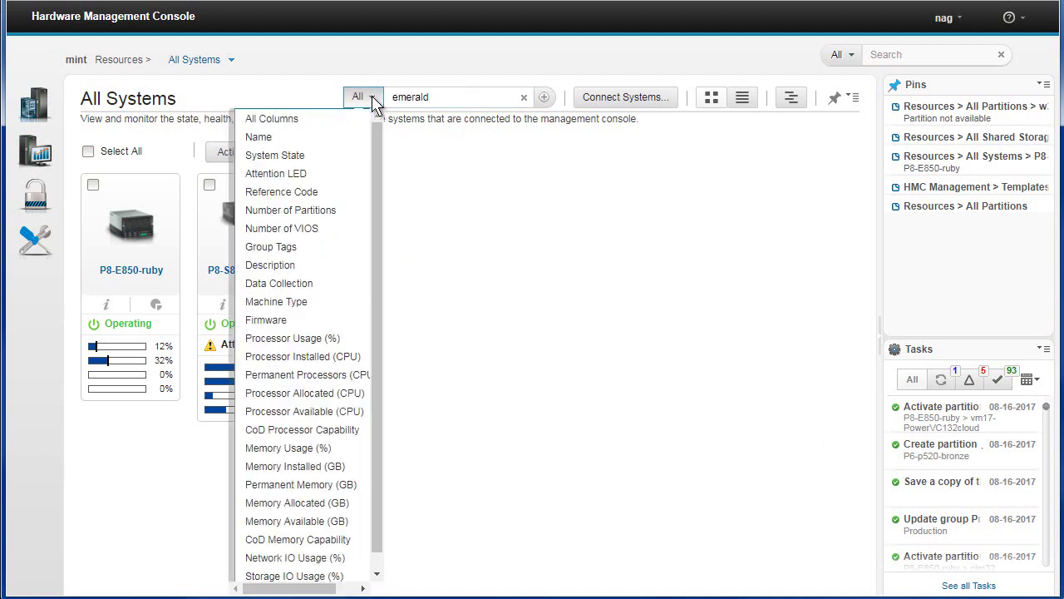
{"action": "left_click", "coordinate": [266, 137]}
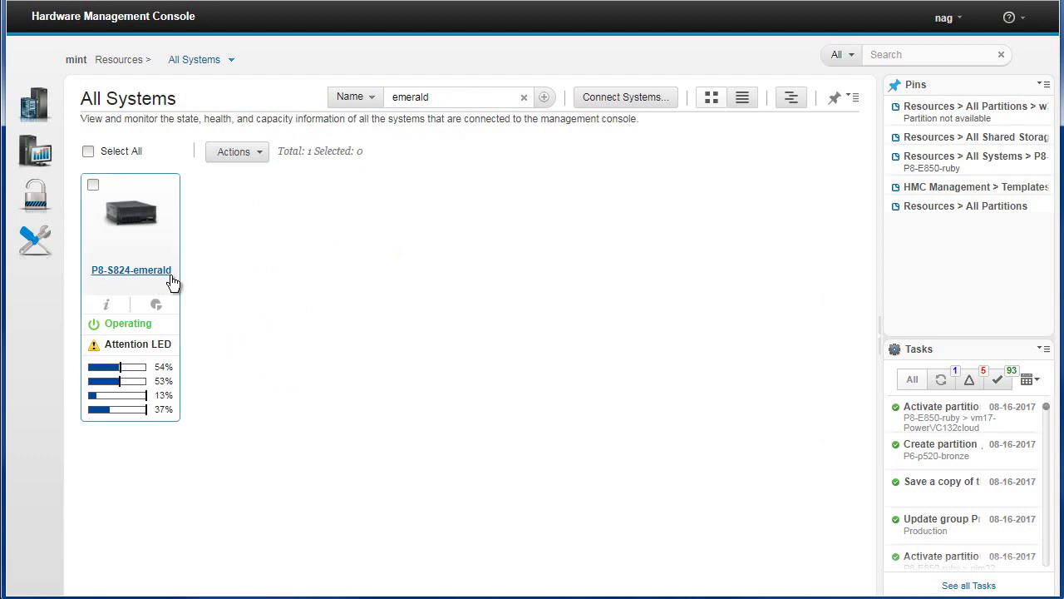
{"action": "left_click", "coordinate": [372, 100]}
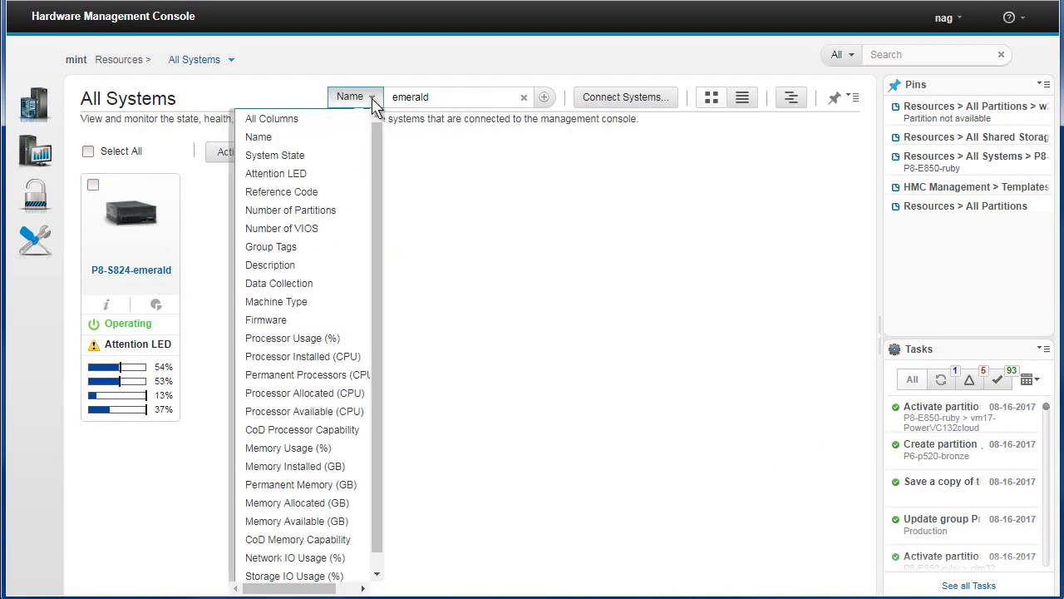
{"action": "left_click", "coordinate": [281, 266]}
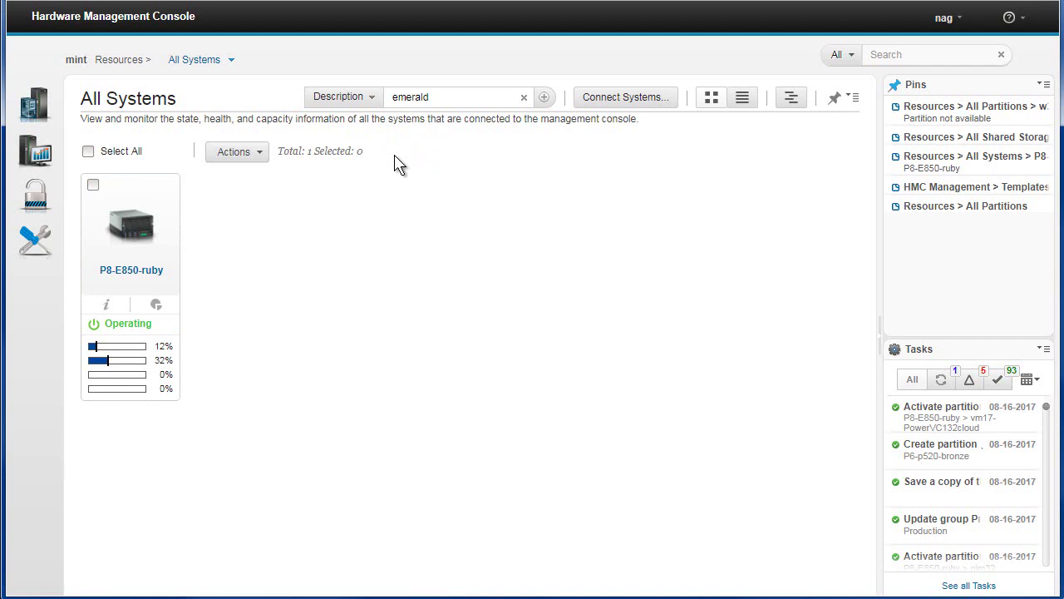
Step: Set the filter back to all columns and clear the "emerald" filter text
{"action": "left_click", "coordinate": [374, 103]}
{"action": "left_click", "coordinate": [254, 113]}
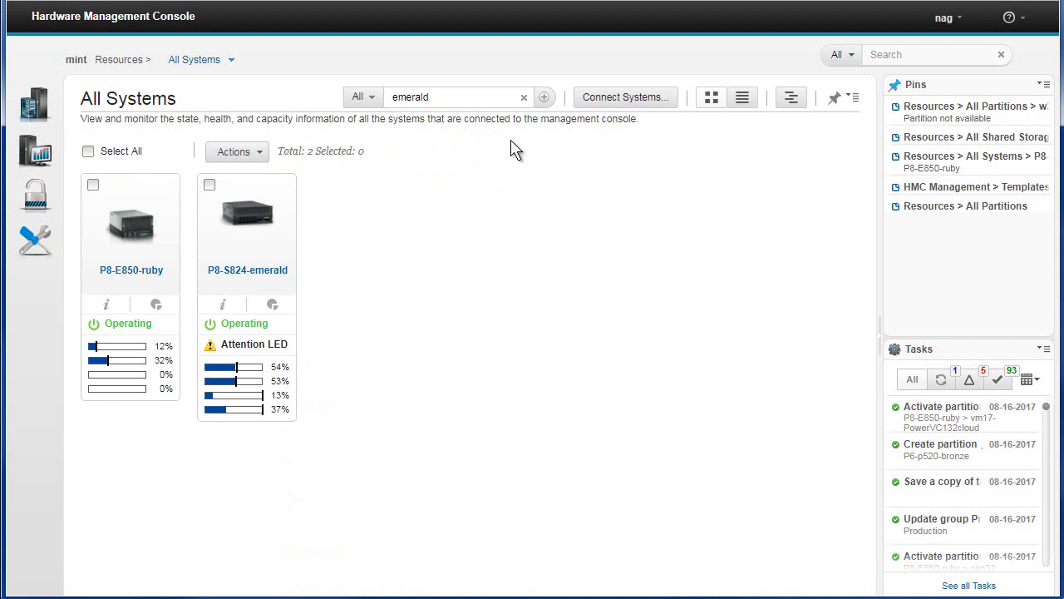
{"action": "left_click", "coordinate": [524, 97]}
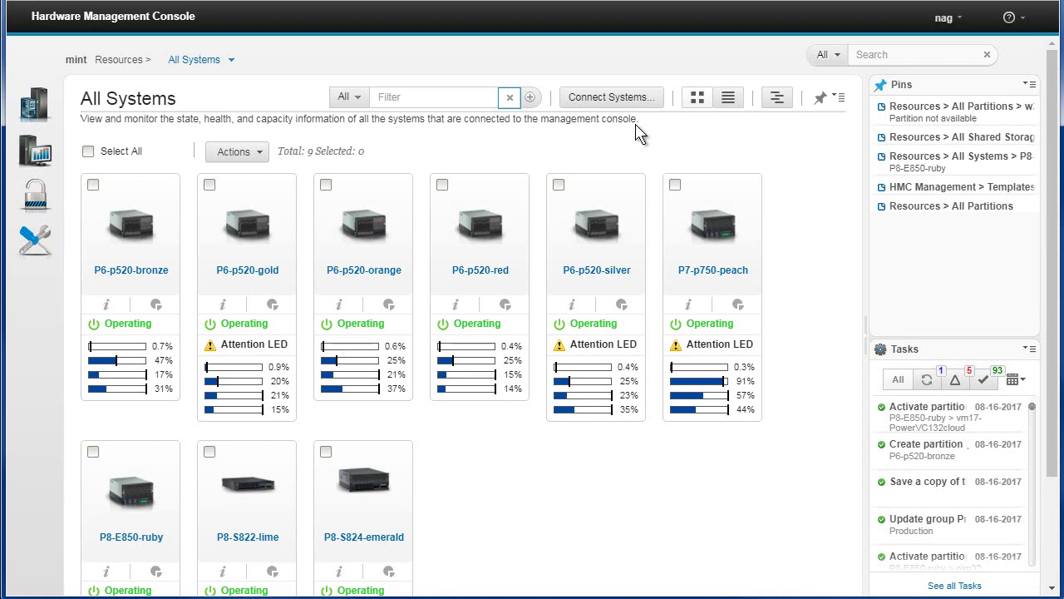
Step: Open the form for connecting managed systems, review its fields, and close it without adding a system
{"action": "left_click", "coordinate": [614, 99]}
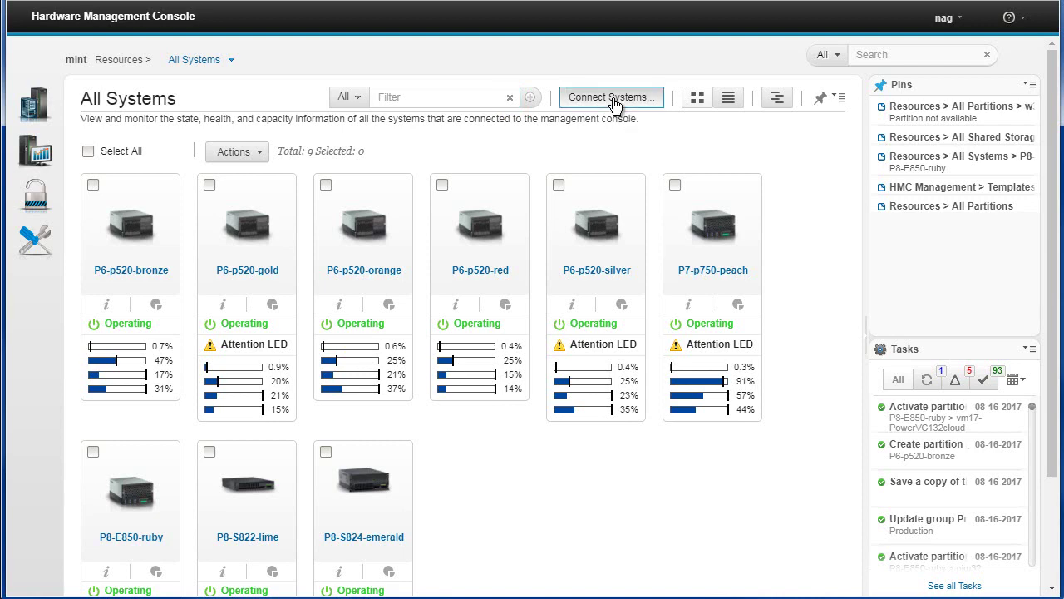
{"action": "left_click_drag", "start_coordinate": [3, 52], "coordinate": [439, 48]}
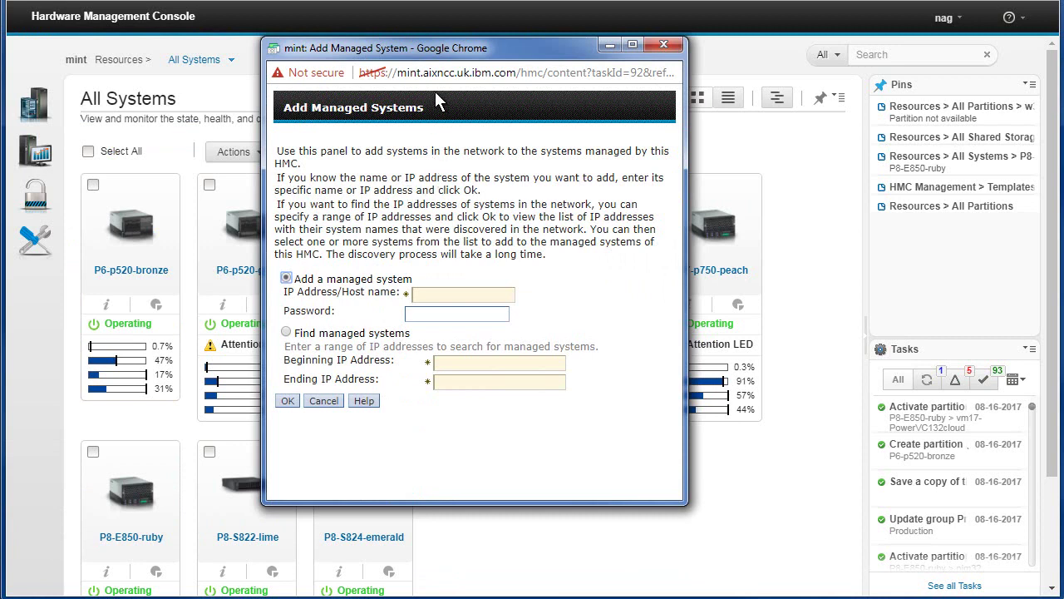
{"action": "left_click_drag", "start_coordinate": [411, 46], "coordinate": [404, 108]}
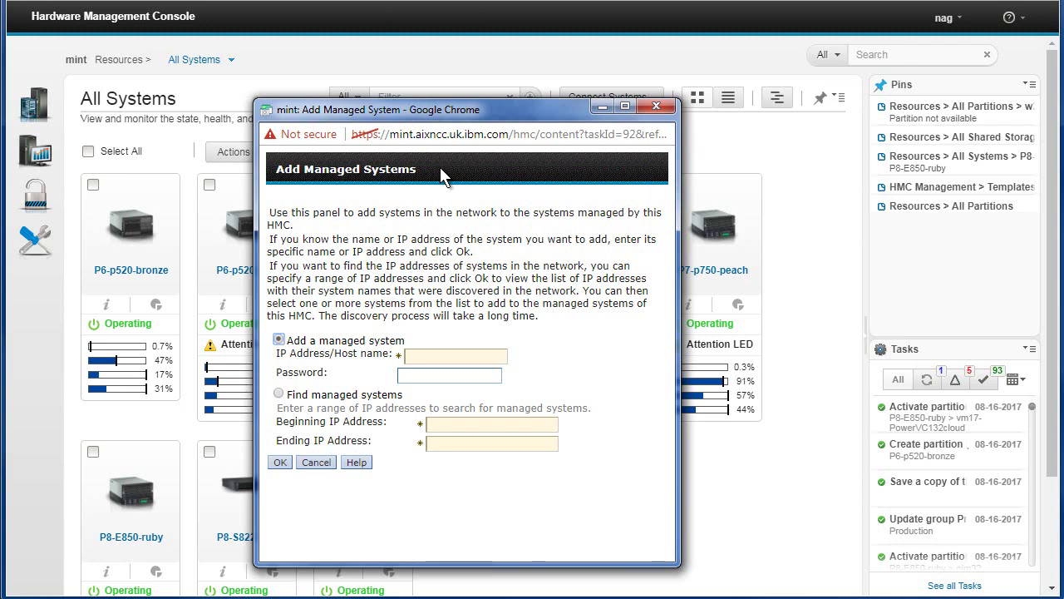
{"action": "left_click", "coordinate": [317, 462]}
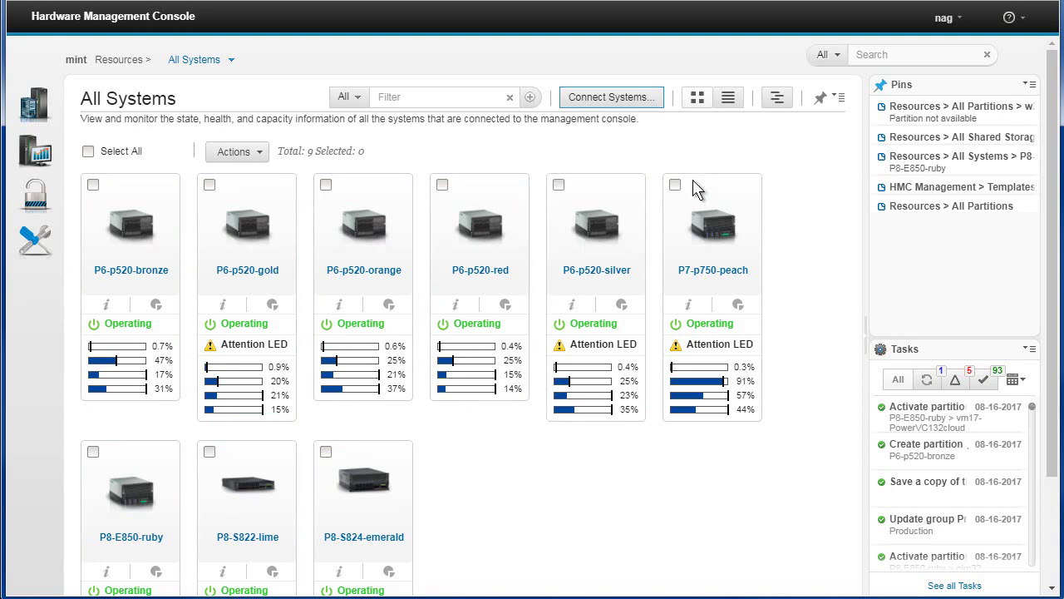
Step: Show the systems as a table instead of a gallery and narrow the System State column
{"action": "left_click", "coordinate": [728, 100]}
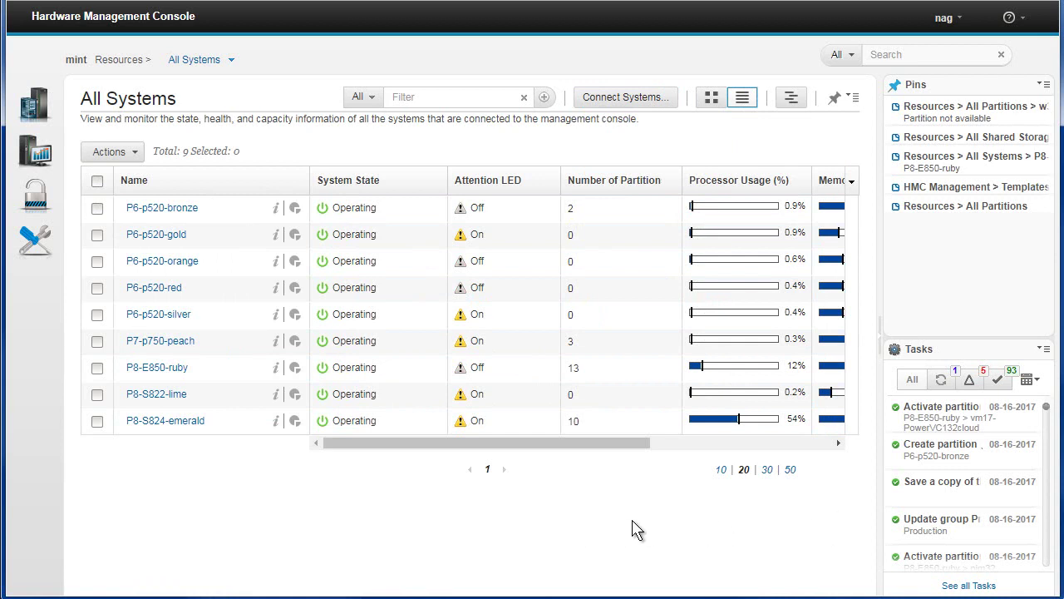
{"action": "left_click_drag", "start_coordinate": [629, 444], "coordinate": [579, 453]}
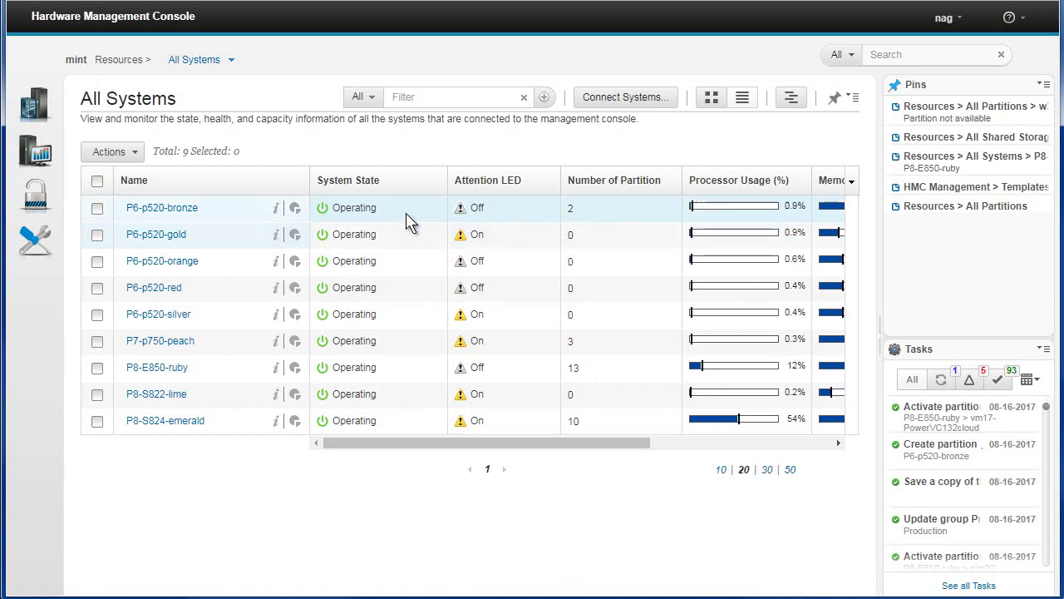
{"action": "left_click_drag", "start_coordinate": [448, 180], "coordinate": [421, 181]}
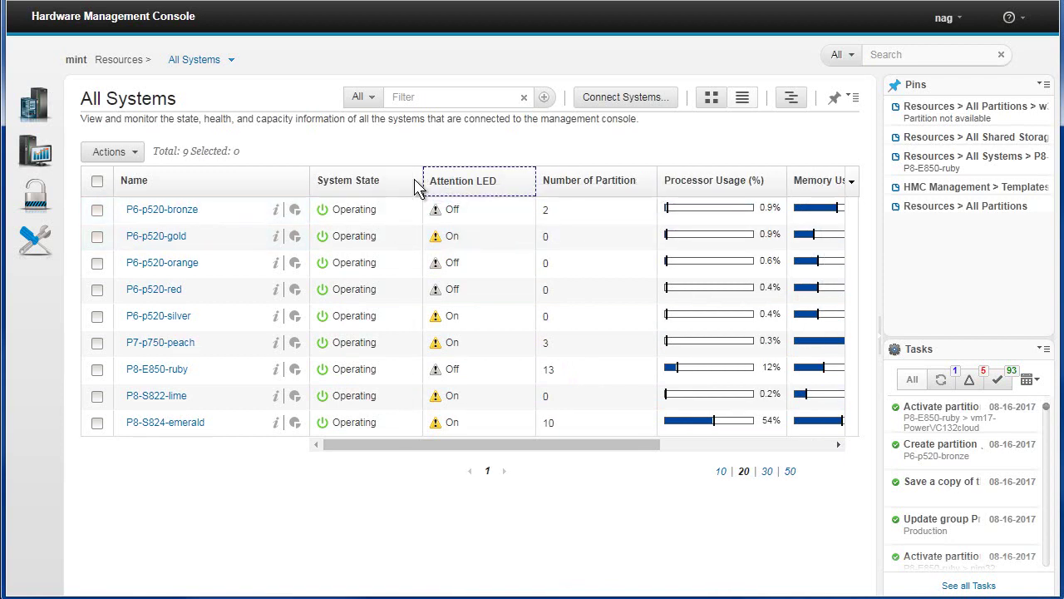
{"action": "mouse_move", "coordinate": [537, 181]}
{"action": "left_mouse_down"}
{"action": "mouse_move", "coordinate": [527, 181]}
{"action": "mouse_move", "coordinate": [536, 183]}
{"action": "left_mouse_up"}
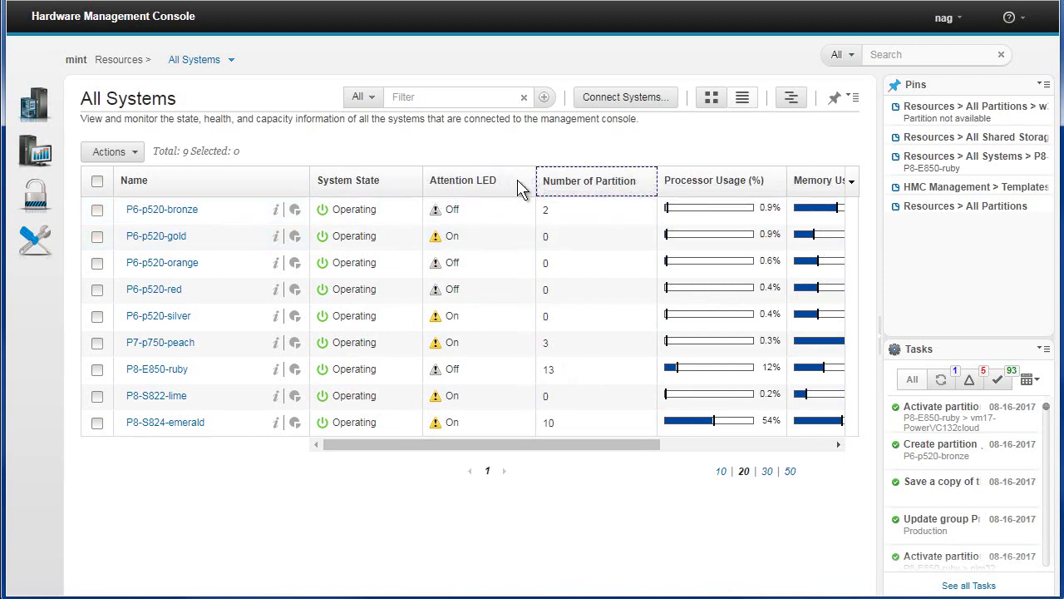
Step: Review the table's usage columns and hide the Attention LED and Number of Partitions columns
{"action": "left_click_drag", "start_coordinate": [603, 447], "coordinate": [790, 449]}
{"action": "left_click_drag", "start_coordinate": [673, 454], "coordinate": [540, 461]}
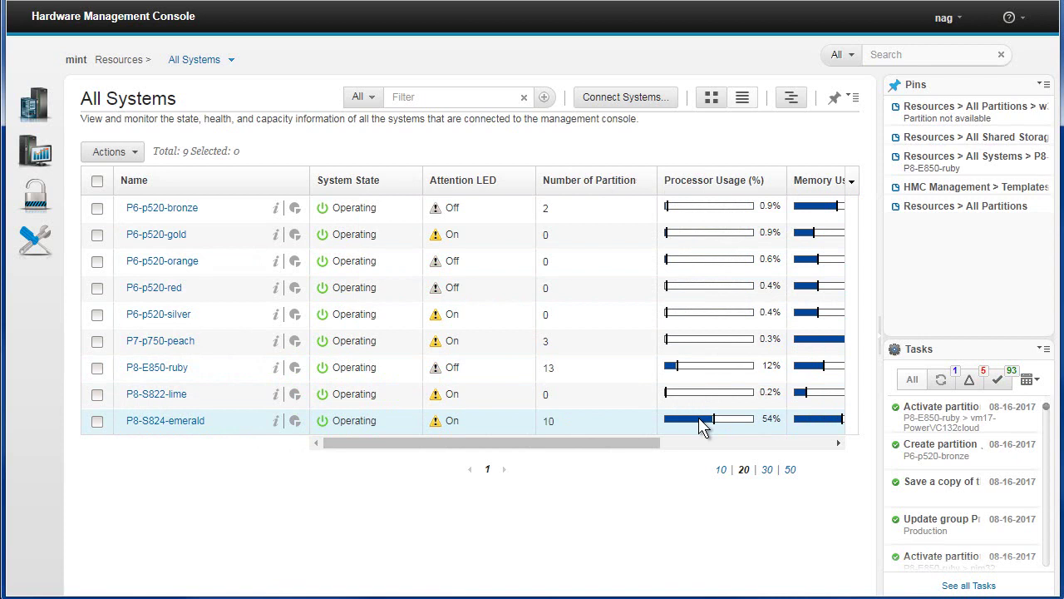
{"action": "left_click_drag", "start_coordinate": [647, 444], "coordinate": [843, 446]}
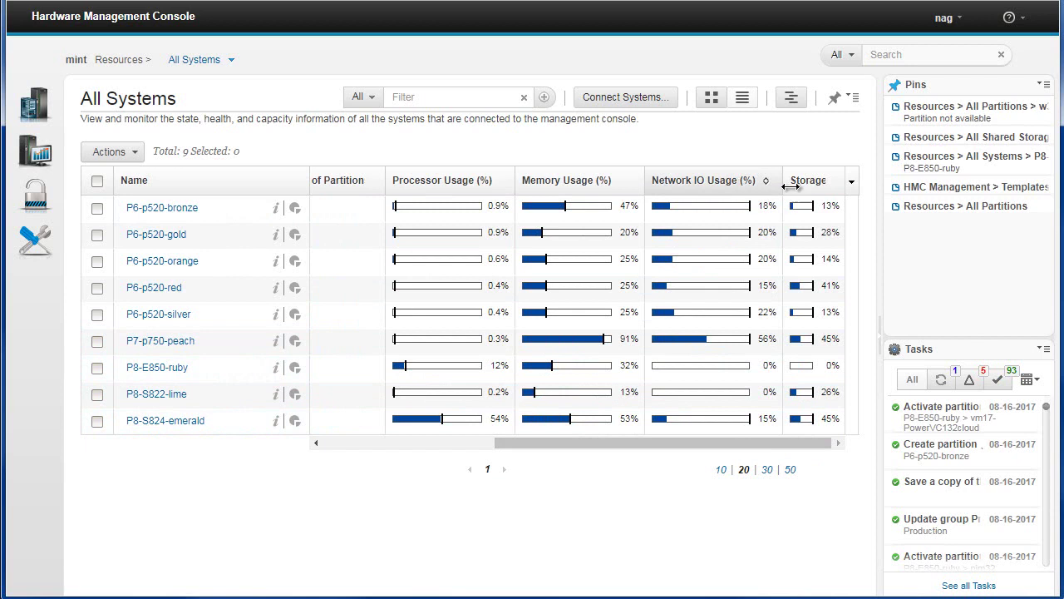
{"action": "left_click", "coordinate": [852, 185]}
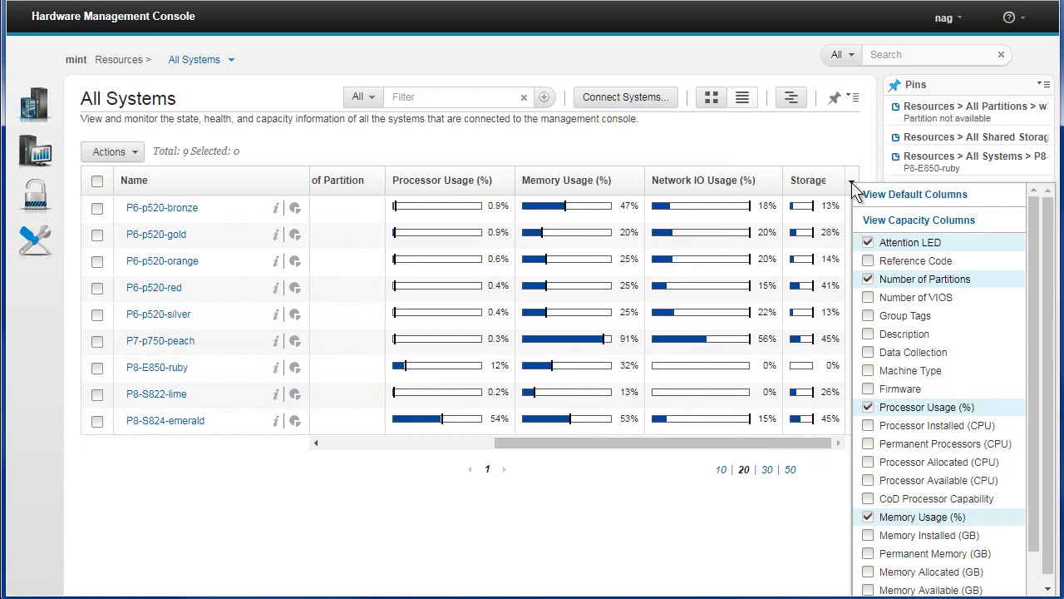
{"action": "left_click", "coordinate": [869, 243]}
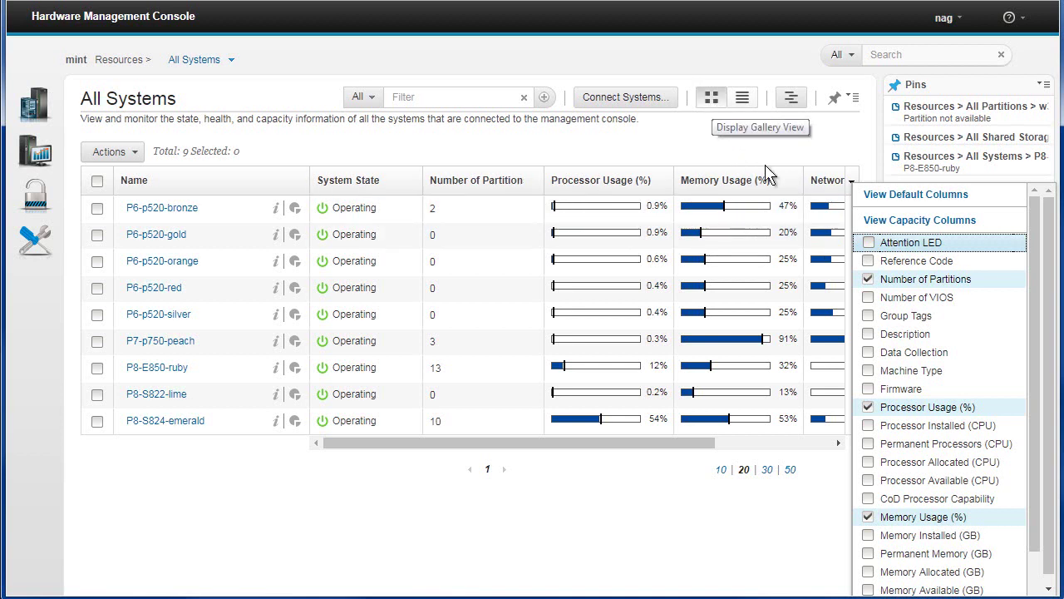
{"action": "left_click", "coordinate": [869, 281]}
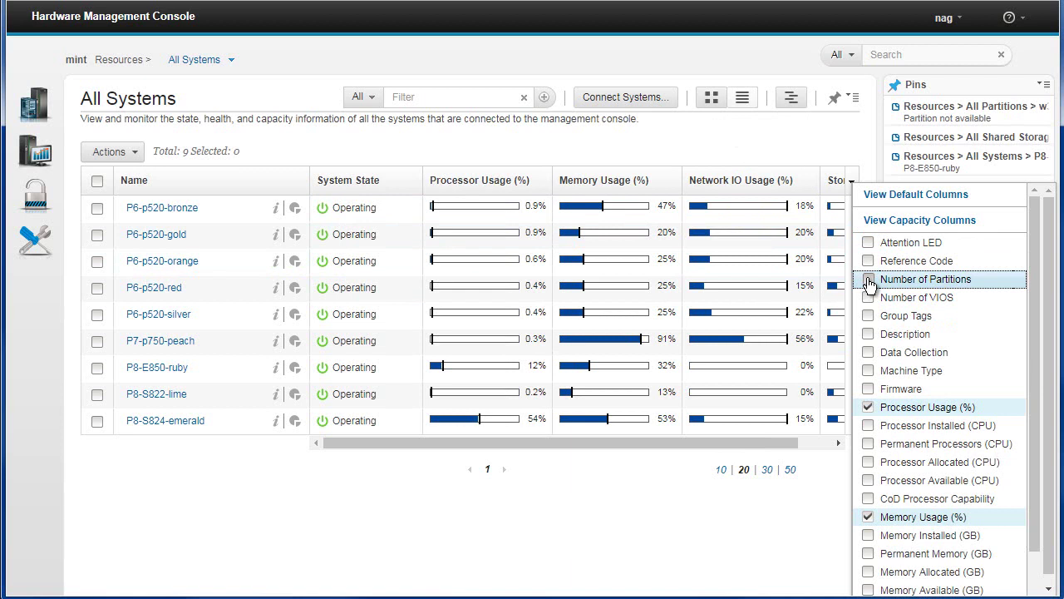
Step: Add the Machine Type and Processor Installed (CPU) columns to the systems table
{"action": "left_click", "coordinate": [869, 374]}
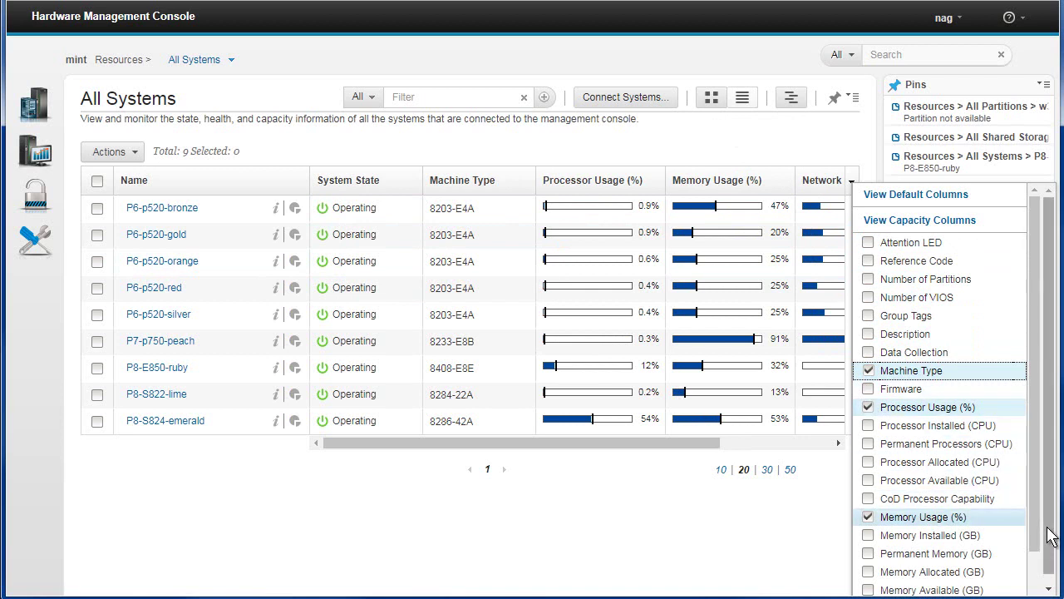
{"action": "left_click_drag", "start_coordinate": [1041, 542], "coordinate": [1039, 592]}
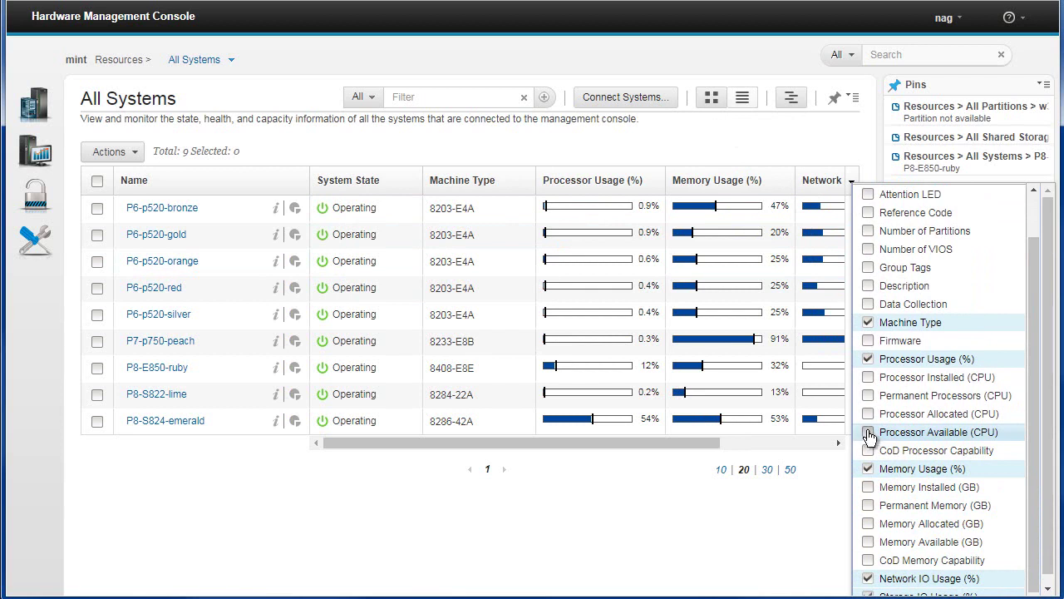
{"action": "left_click", "coordinate": [869, 380]}
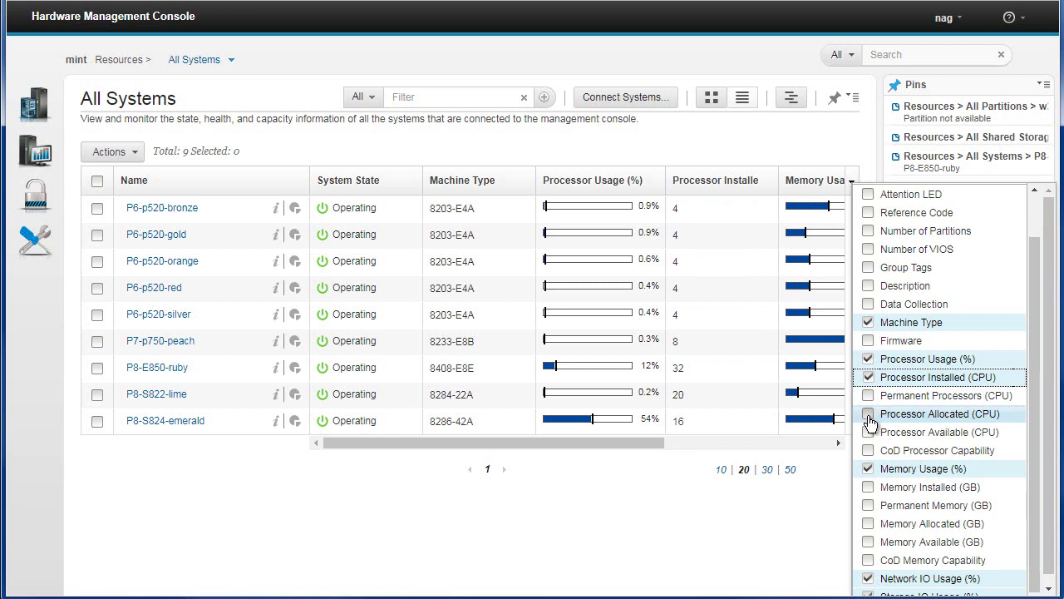
Step: Add the Processor Available (CPU) column to the systems table and export the table data as CSV
{"action": "left_click", "coordinate": [869, 432]}
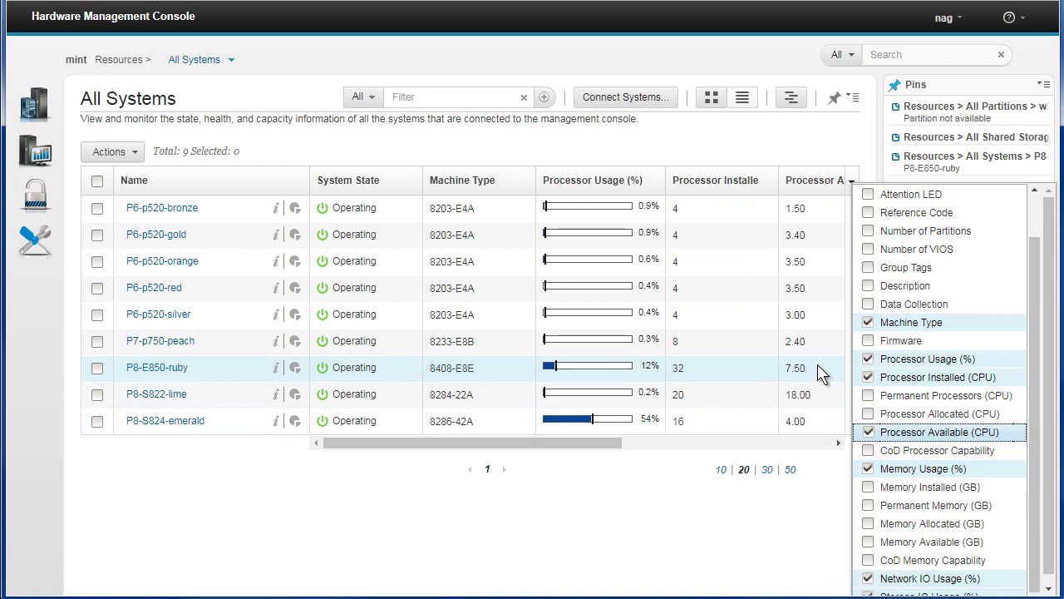
{"action": "mouse_move", "coordinate": [592, 442]}
{"action": "left_mouse_down"}
{"action": "mouse_move", "coordinate": [825, 453]}
{"action": "mouse_move", "coordinate": [575, 451]}
{"action": "left_mouse_up"}
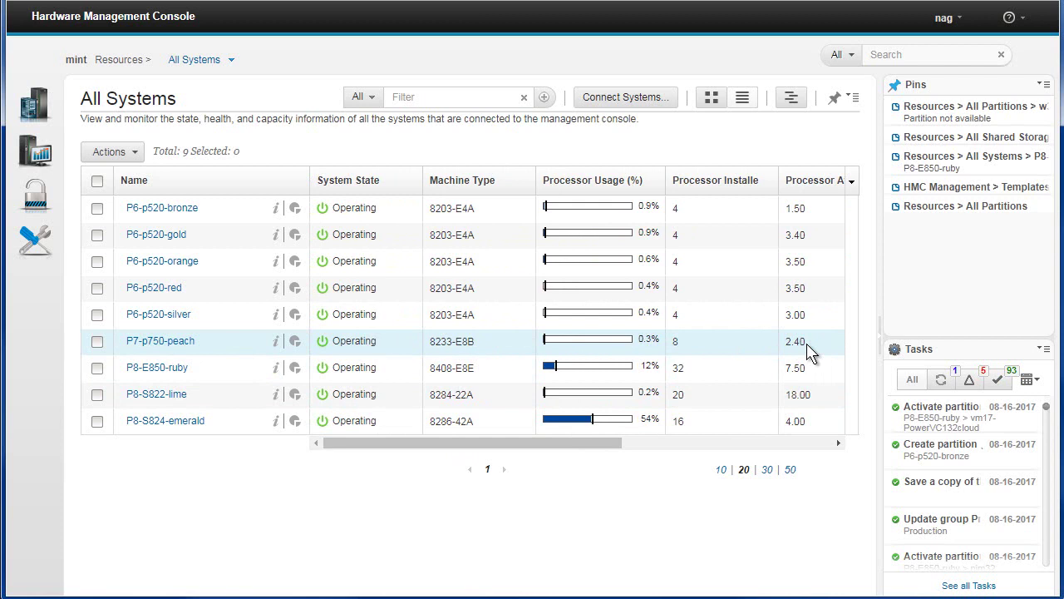
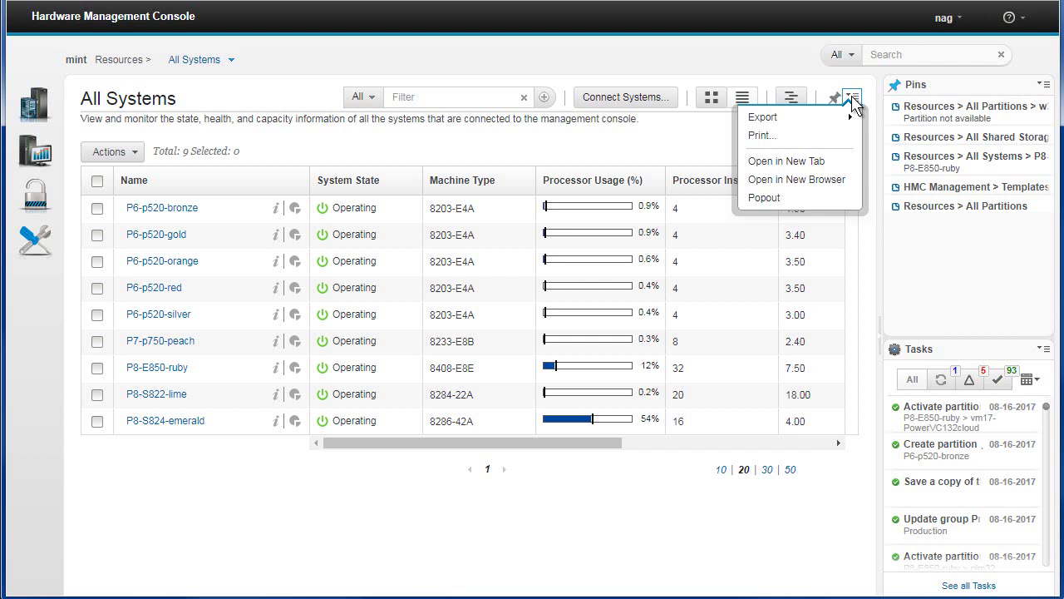
{"action": "mouse_move", "coordinate": [787, 120]}
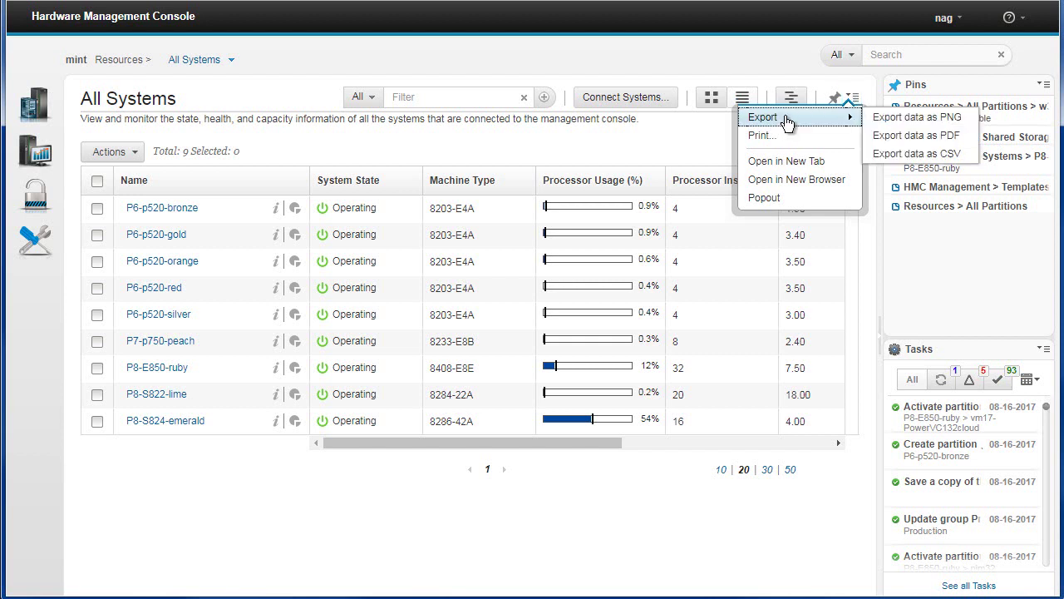
{"action": "left_click", "coordinate": [933, 158]}
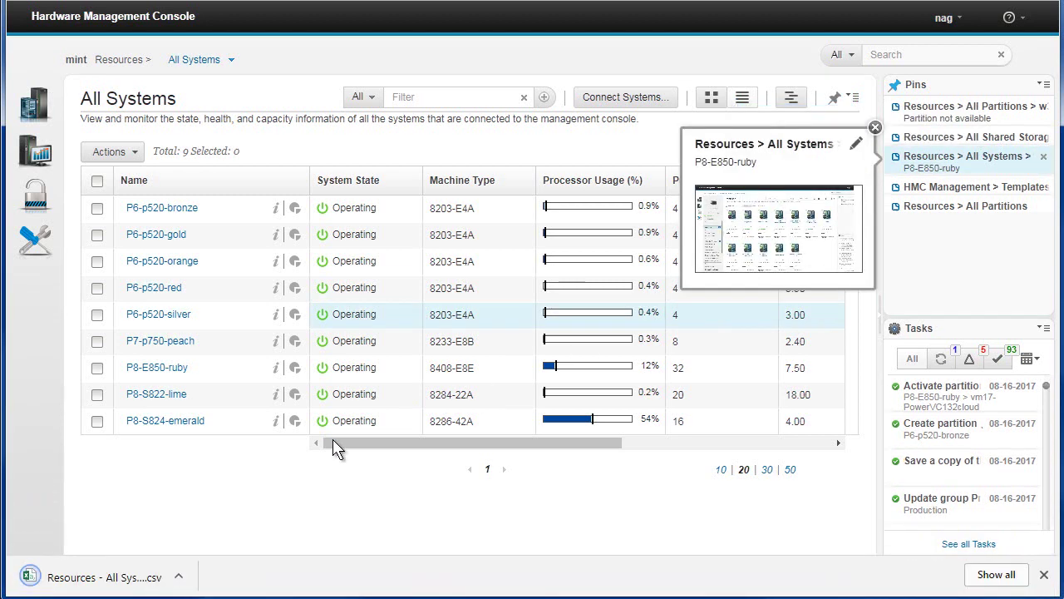
Step: Open the exported CSV in Excel, widen column A to read the system names, and close the workbook without saving
{"action": "left_click", "coordinate": [105, 582]}
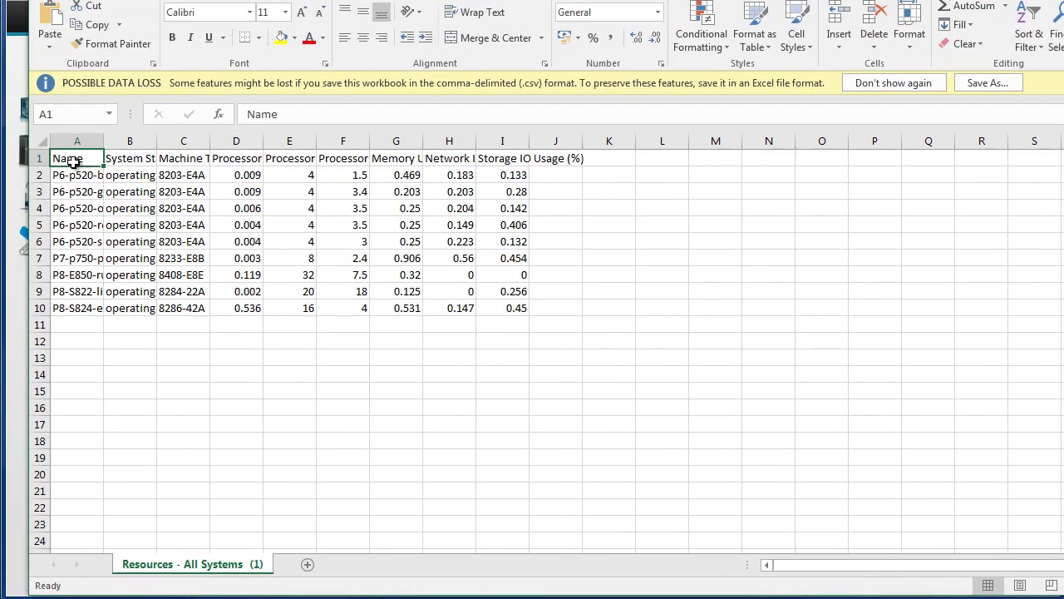
{"action": "left_click_drag", "start_coordinate": [71, 158], "coordinate": [563, 302]}
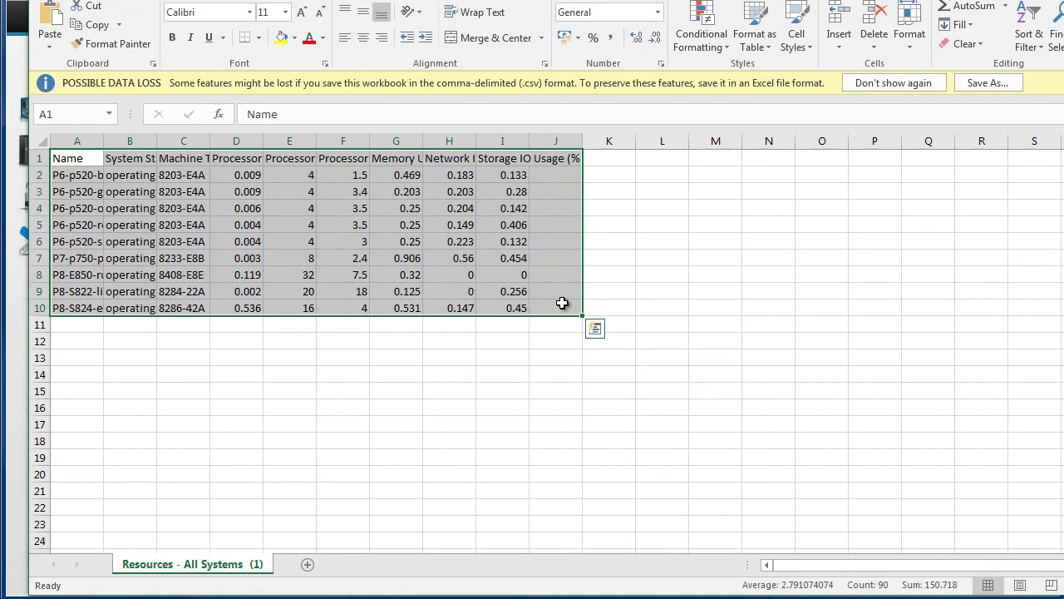
{"action": "left_click", "coordinate": [477, 386]}
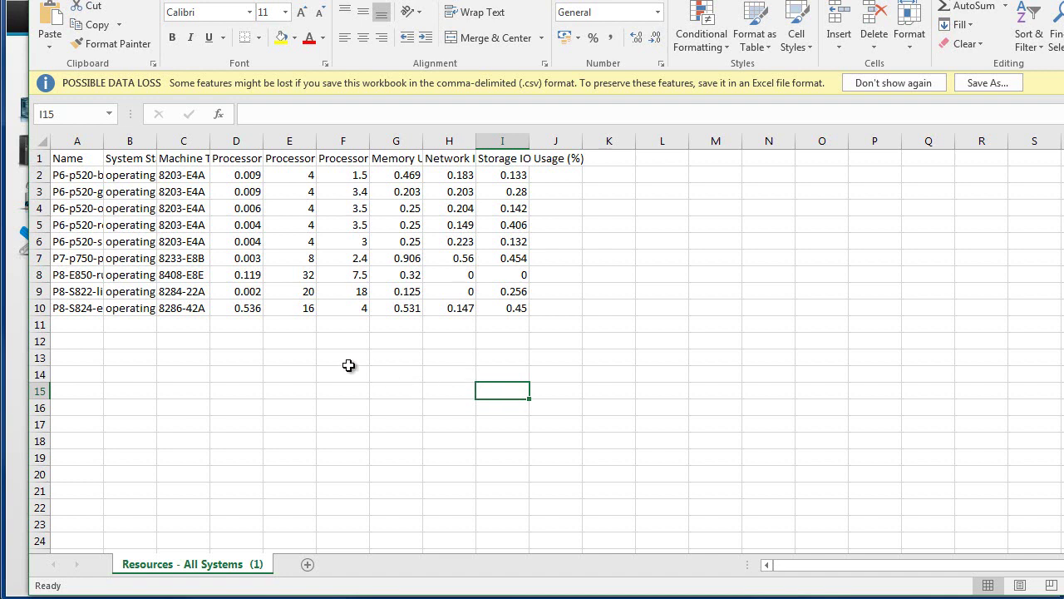
{"action": "left_click", "coordinate": [342, 297]}
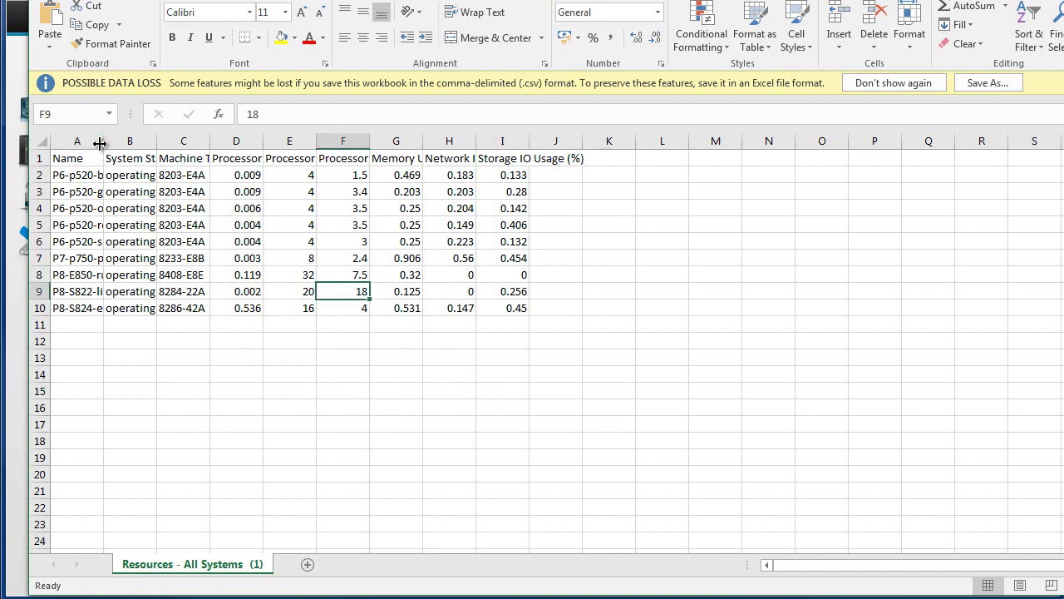
{"action": "left_click_drag", "start_coordinate": [103, 141], "coordinate": [155, 147]}
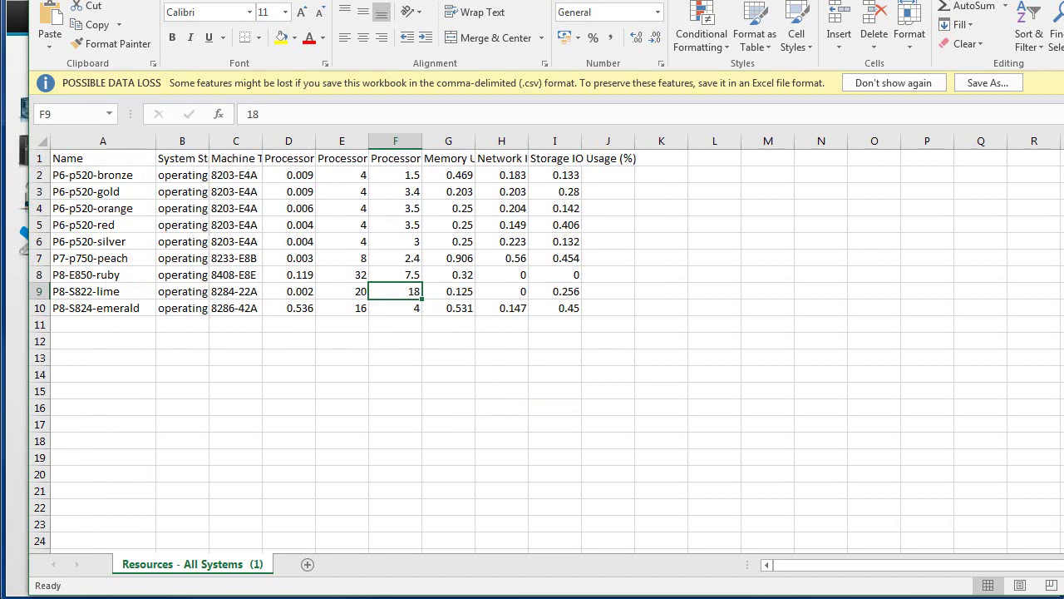
{"action": "key", "text": "ctrl+w"}
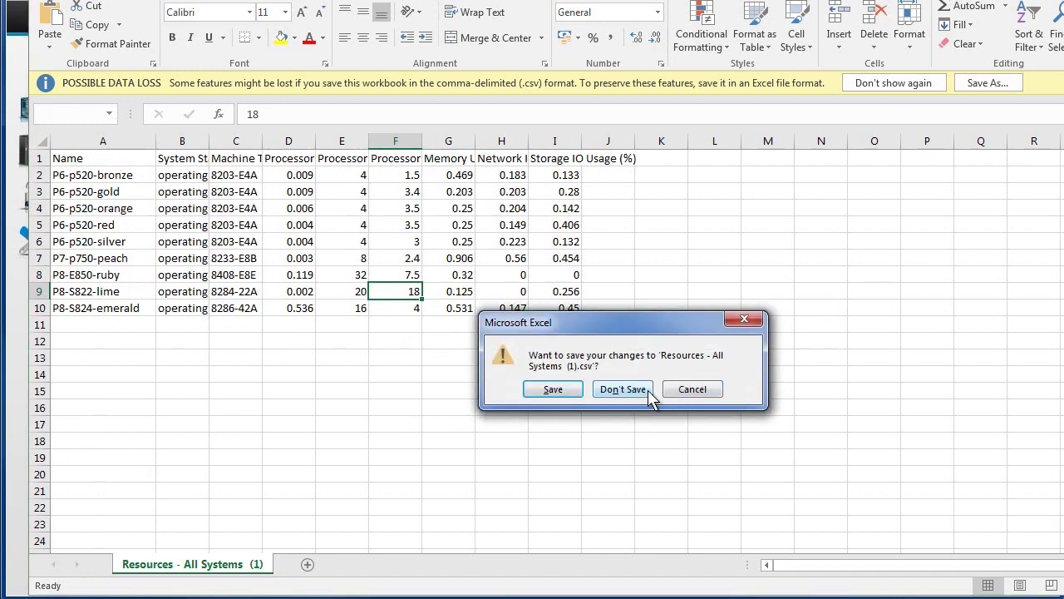
{"action": "left_click", "coordinate": [639, 389]}
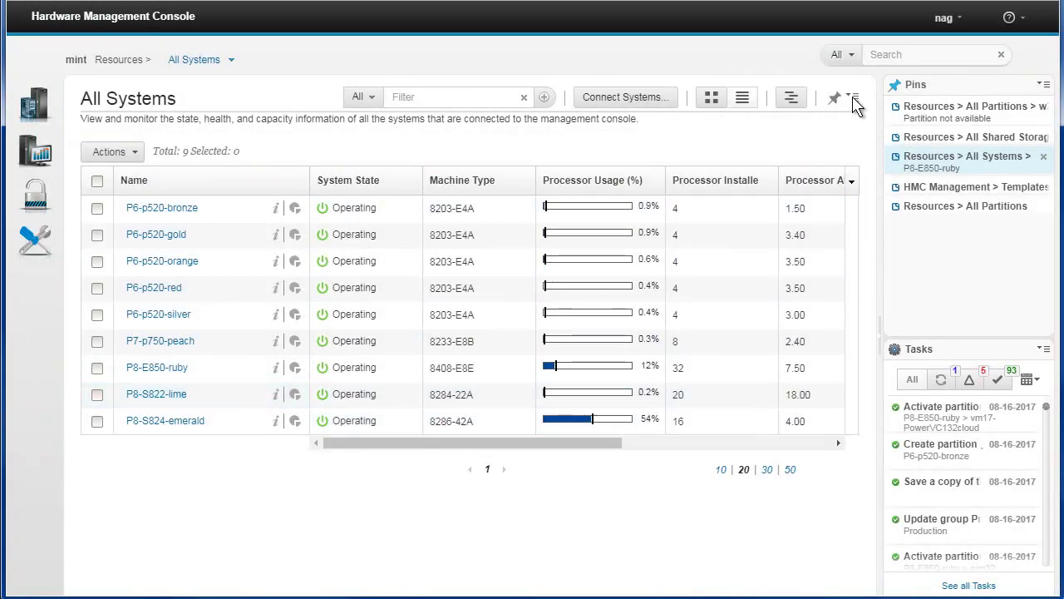
Step: Open the All Systems view in a new tab and show the systems as a gallery
{"action": "left_click", "coordinate": [857, 104]}
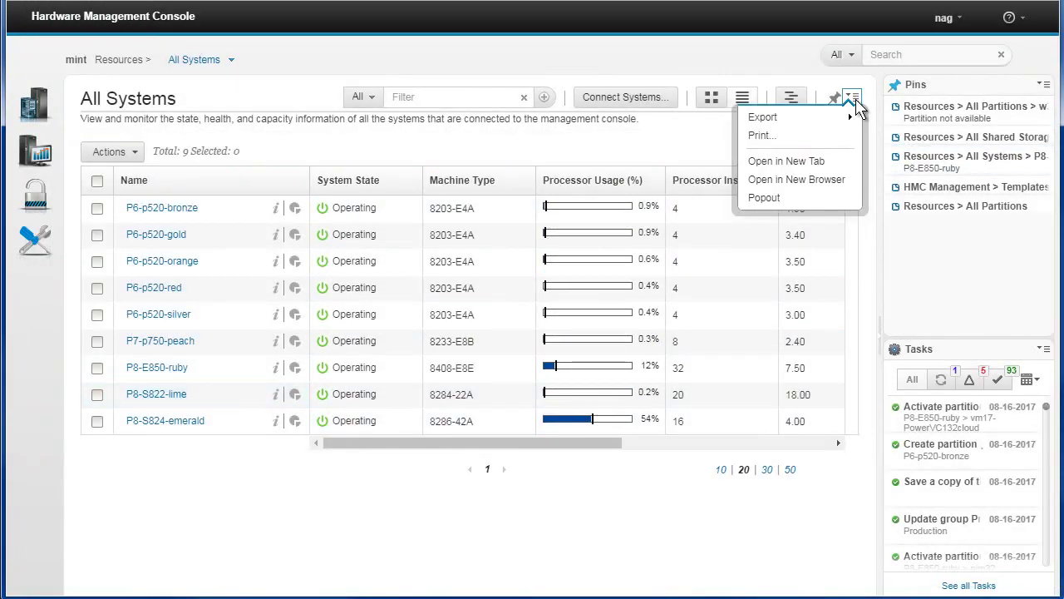
{"action": "left_click", "coordinate": [799, 165]}
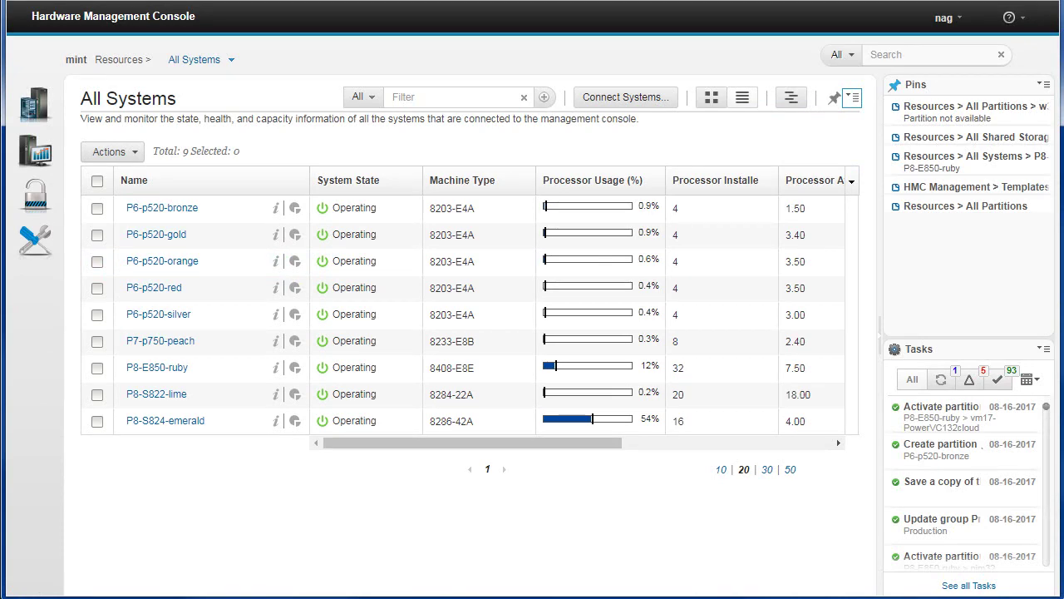
{"action": "left_click", "coordinate": [712, 98]}
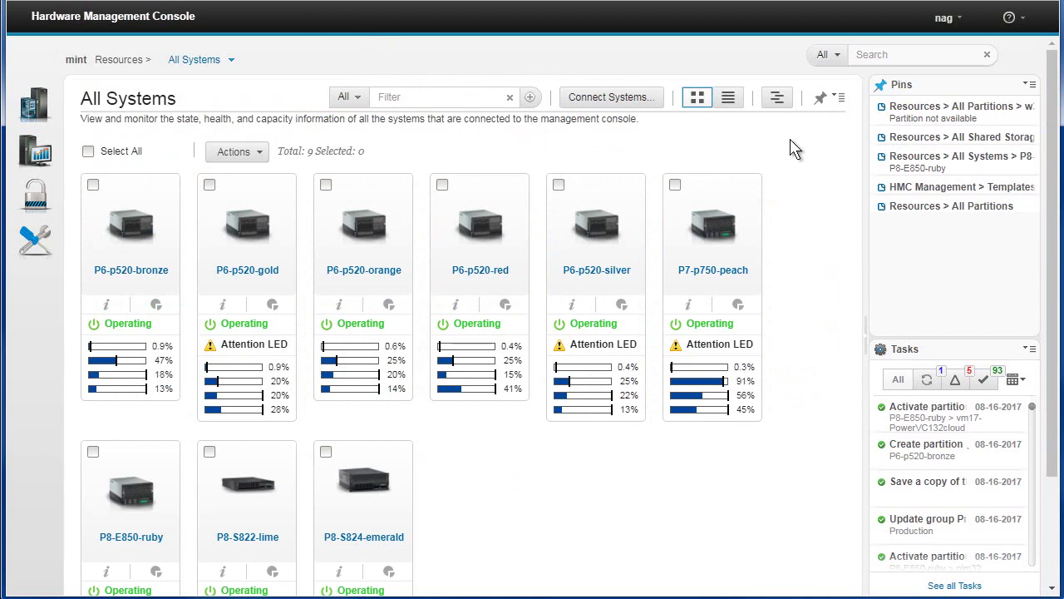
Step: Open the All Systems view in a popout window, shrink the window to review its contents, and close it
{"action": "left_click", "coordinate": [839, 99]}
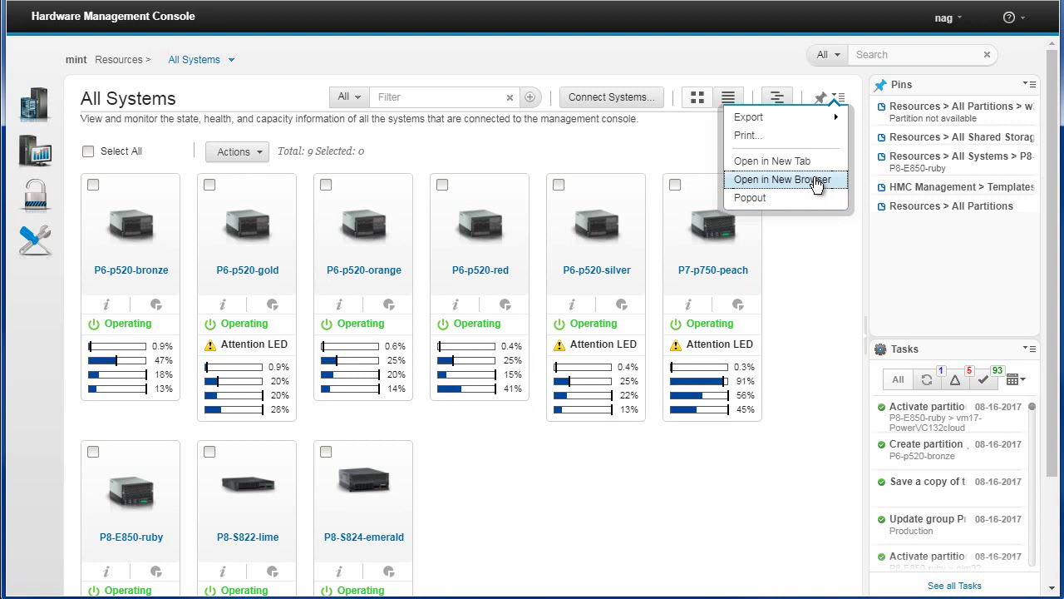
{"action": "left_click", "coordinate": [761, 200]}
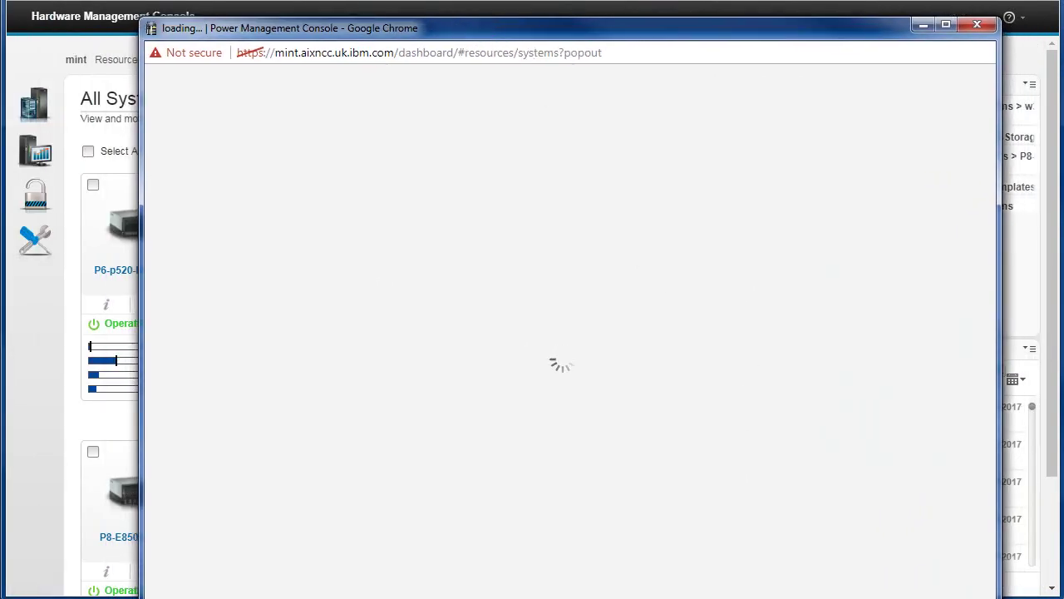
{"action": "left_click_drag", "start_coordinate": [143, 592], "coordinate": [356, 517]}
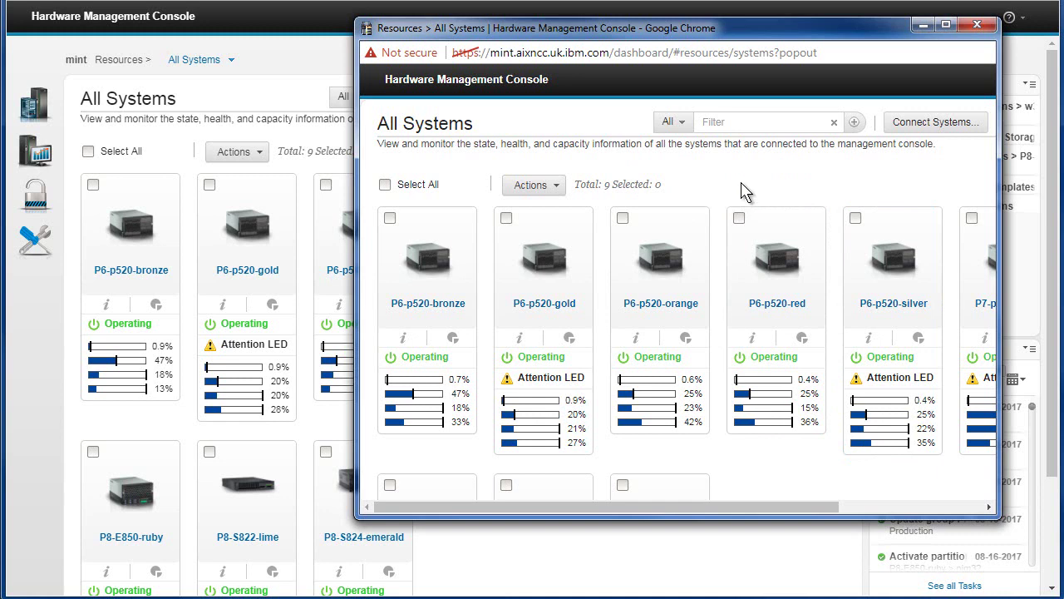
{"action": "scroll", "coordinate": [748, 201], "scroll_direction": "down", "scroll_amount": 1}
{"action": "scroll", "coordinate": [755, 218], "scroll_direction": "down", "scroll_amount": 3}
{"action": "scroll", "coordinate": [759, 220], "scroll_direction": "up", "scroll_amount": 4}
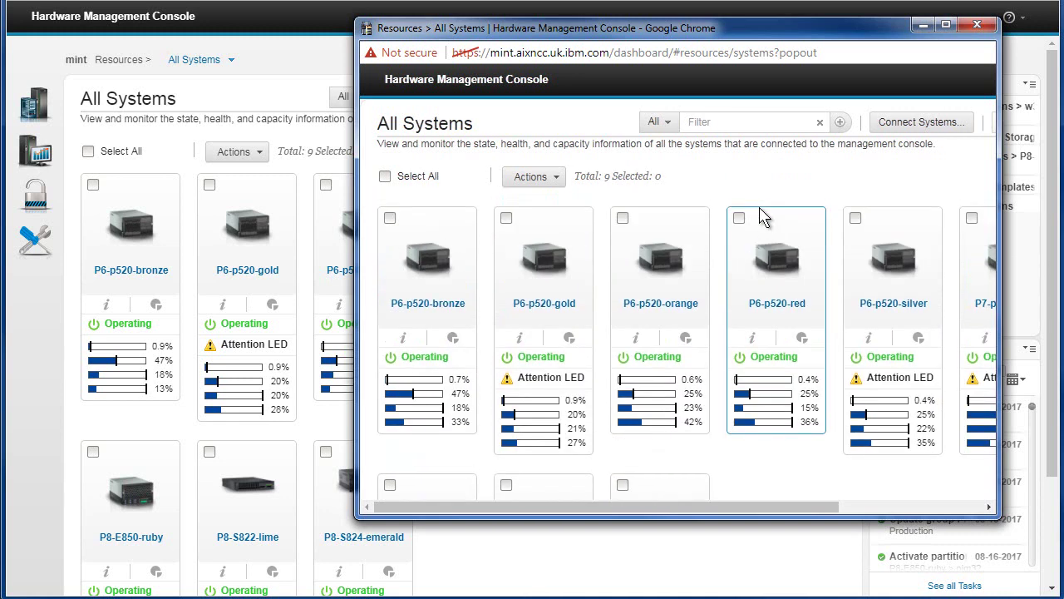
{"action": "left_click", "coordinate": [977, 27]}
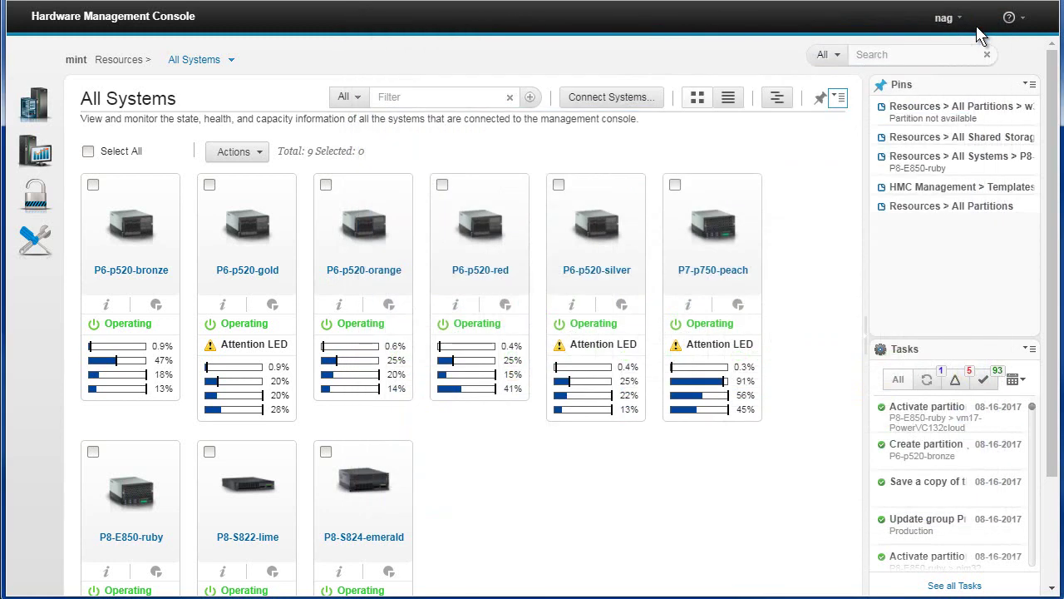
{"action": "left_click", "coordinate": [839, 99]}
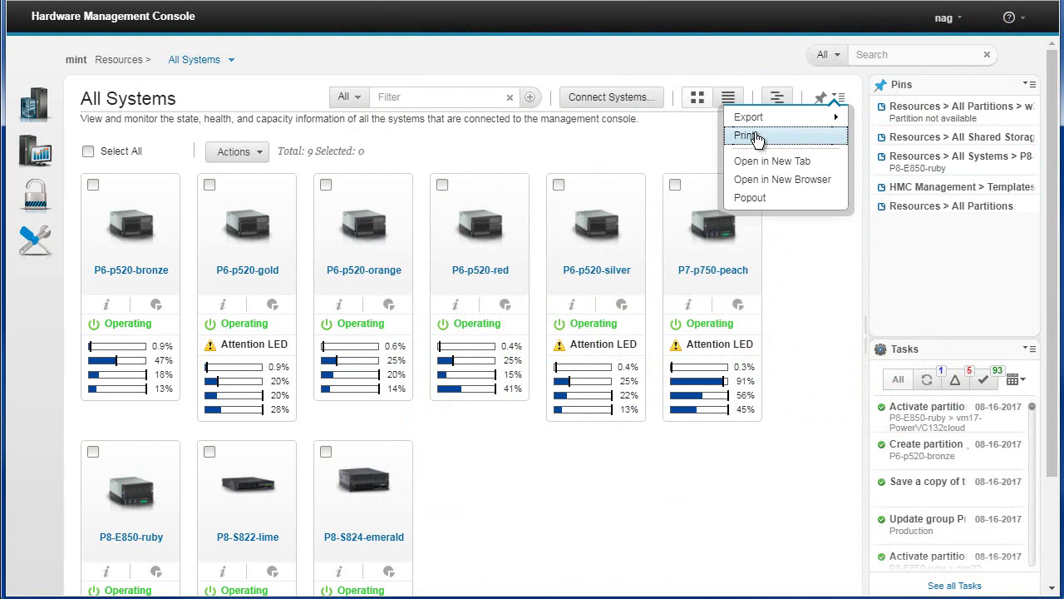
{"action": "left_click", "coordinate": [821, 288]}
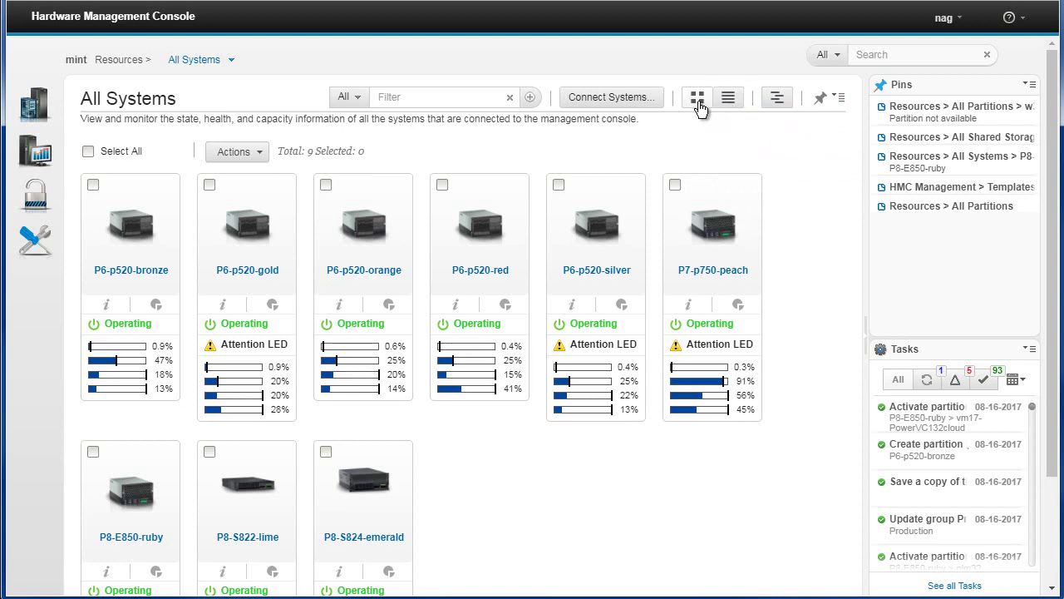
Step: Show the relational view, review the partitions and virtual I/O servers under each system, and return to the gallery
{"action": "left_click", "coordinate": [728, 97]}
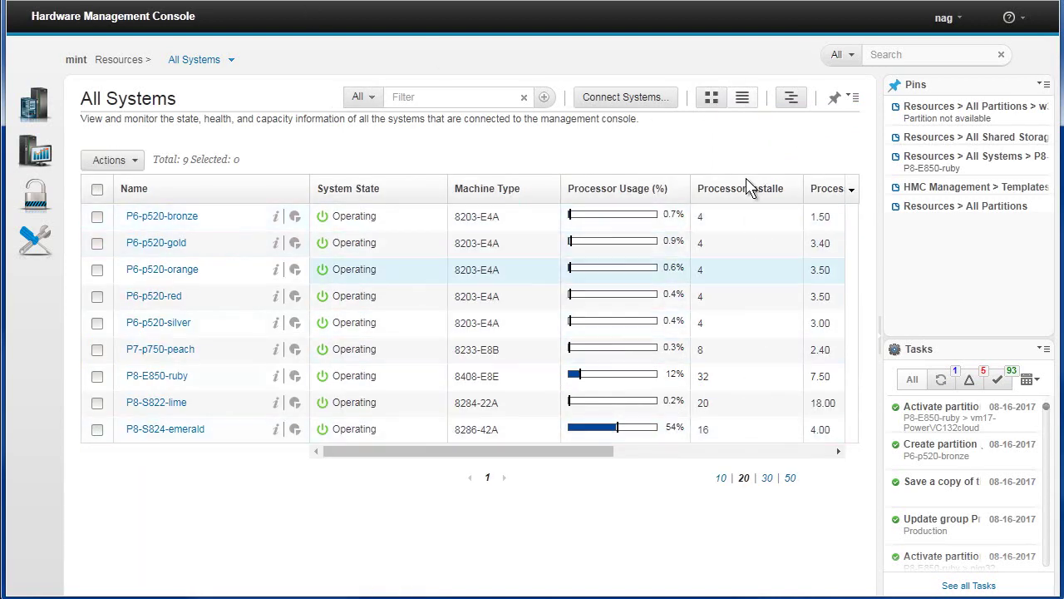
{"action": "left_click", "coordinate": [793, 103]}
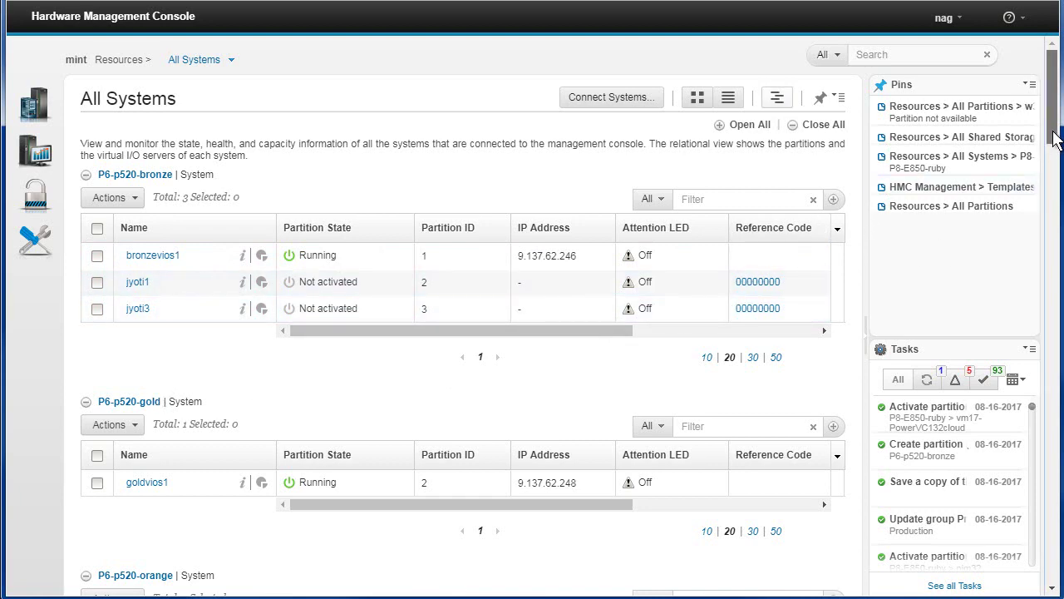
{"action": "scroll", "coordinate": [1052, 158], "scroll_direction": "down", "scroll_amount": 10}
{"action": "scroll", "coordinate": [462, 374], "scroll_direction": "down", "scroll_amount": 4}
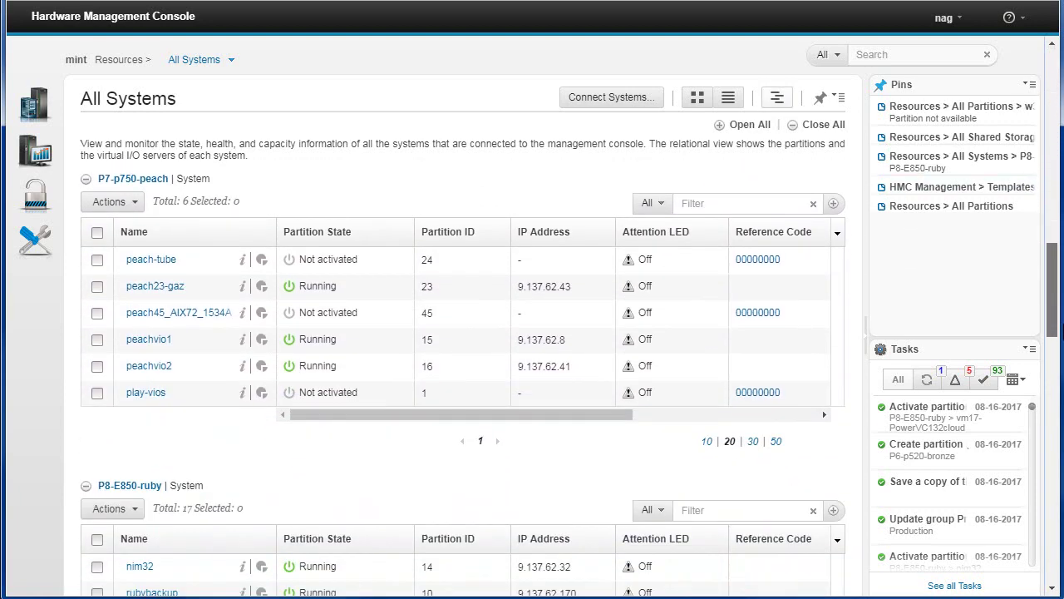
{"action": "scroll", "coordinate": [383, 218], "scroll_direction": "up", "scroll_amount": 1}
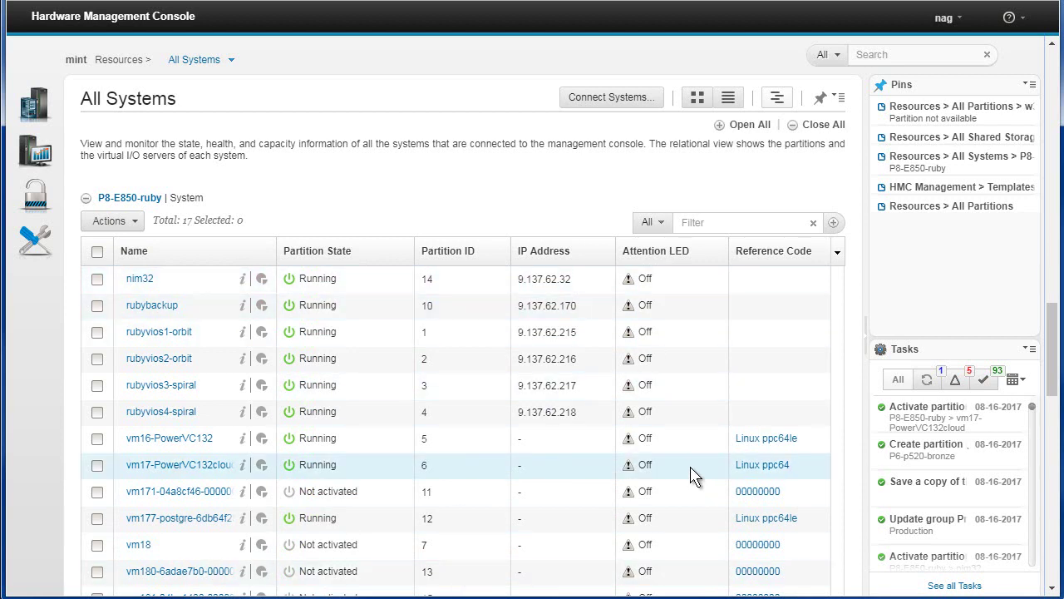
{"action": "left_click", "coordinate": [699, 101]}
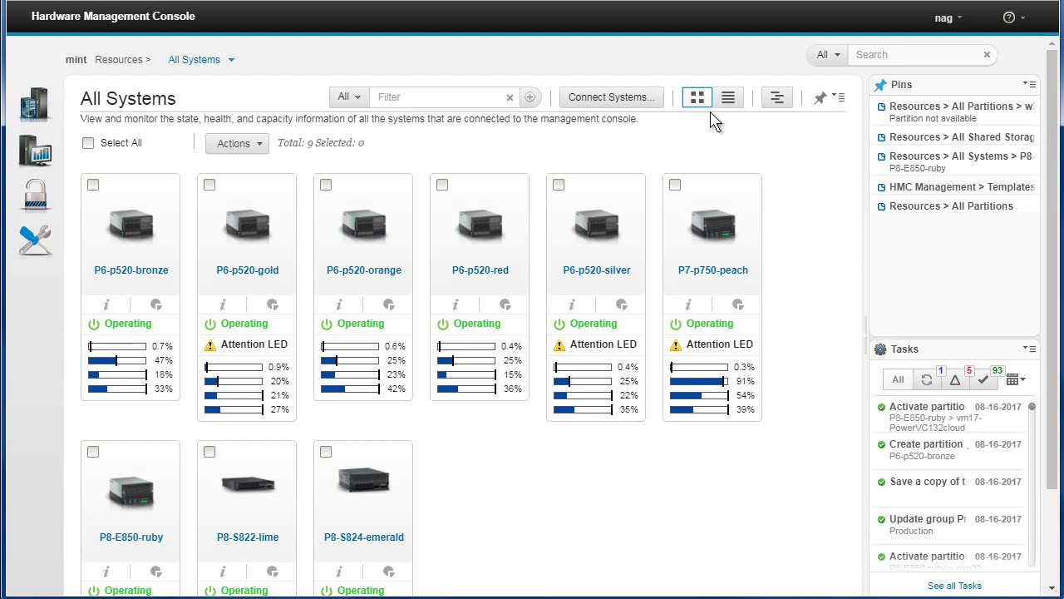
Step: Search all resources for "red" and for "ruby", review the matching systems, partitions and virtual I/O servers, and close the results
{"action": "left_click", "coordinate": [872, 54]}
{"action": "type", "text": "red"}
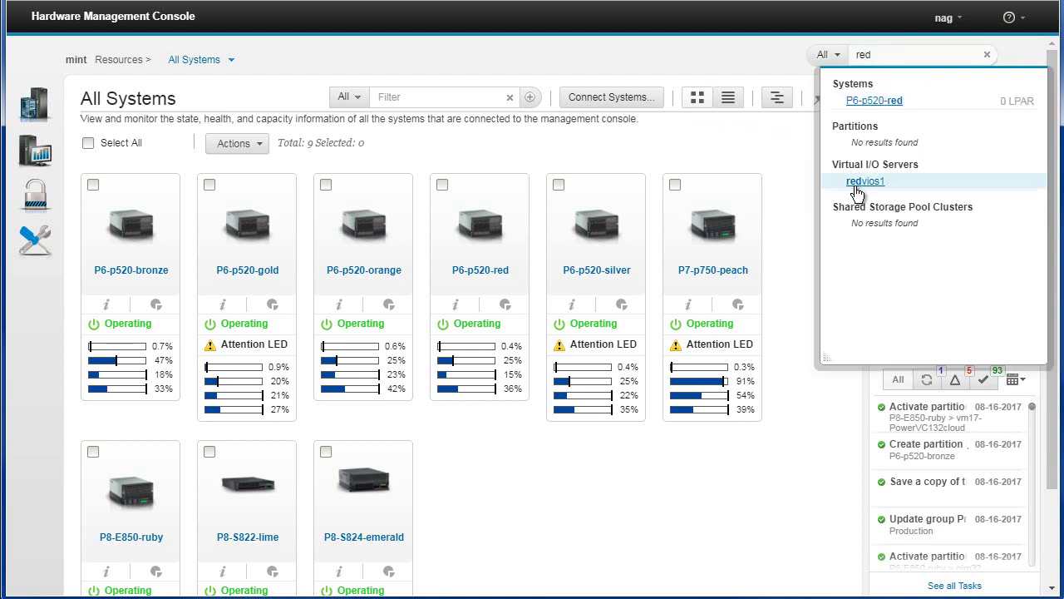
{"action": "double_click", "coordinate": [874, 55]}
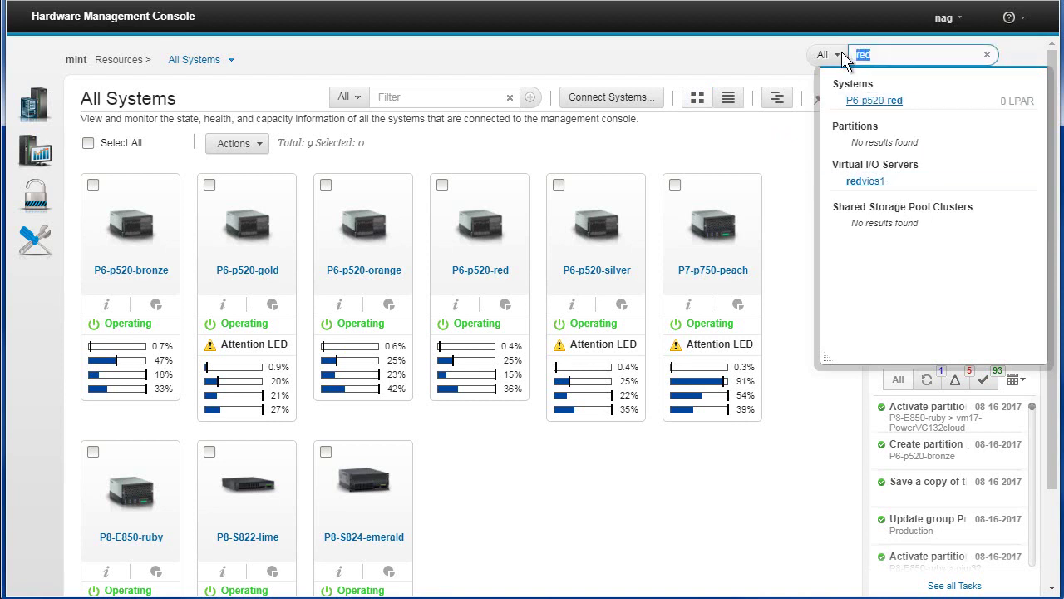
{"action": "type", "text": "ru"}
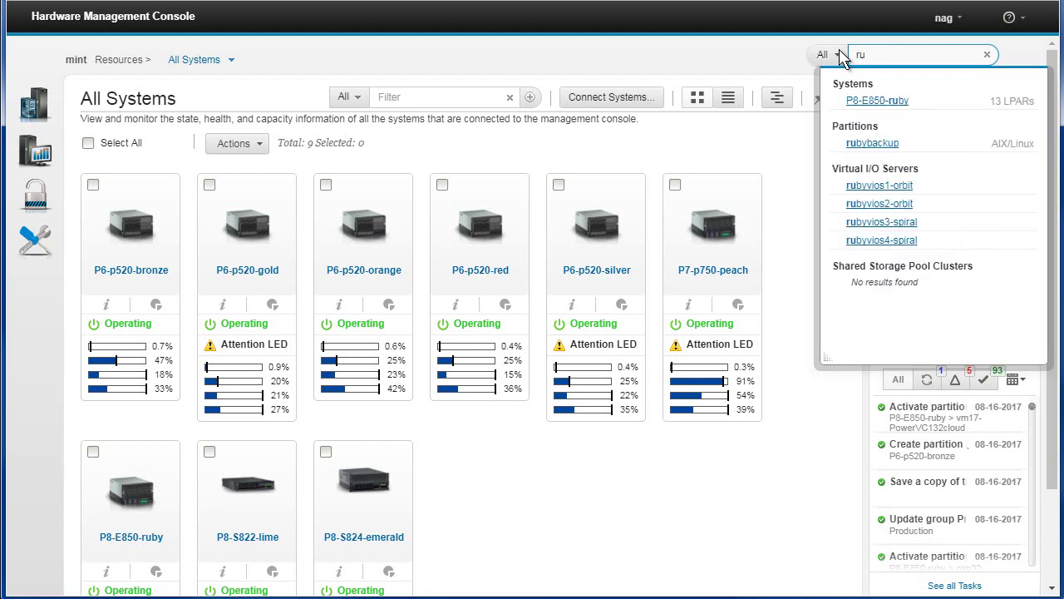
{"action": "type", "text": "by"}
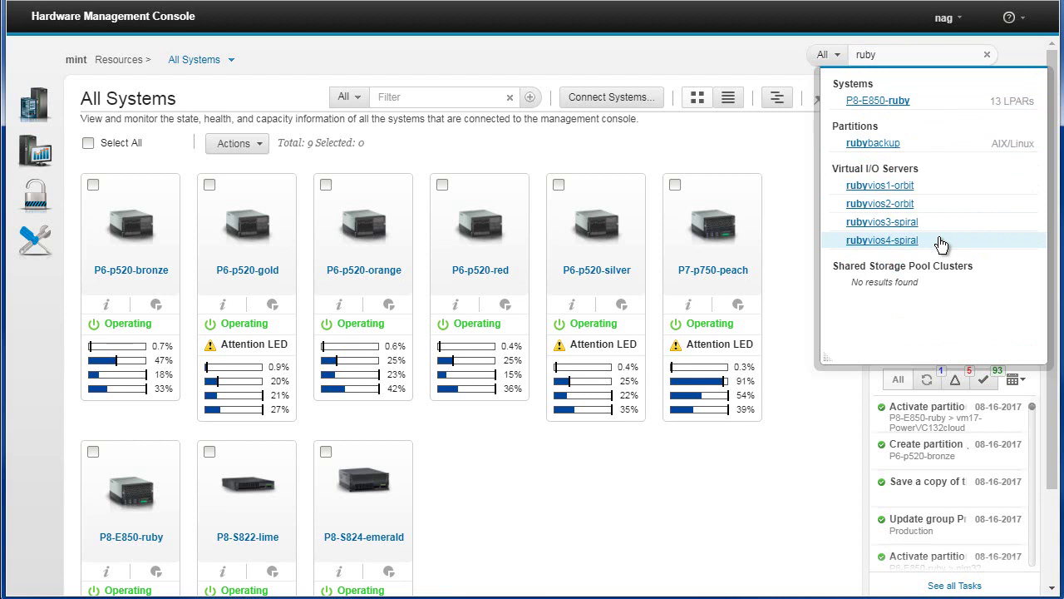
{"action": "left_click", "coordinate": [411, 96]}
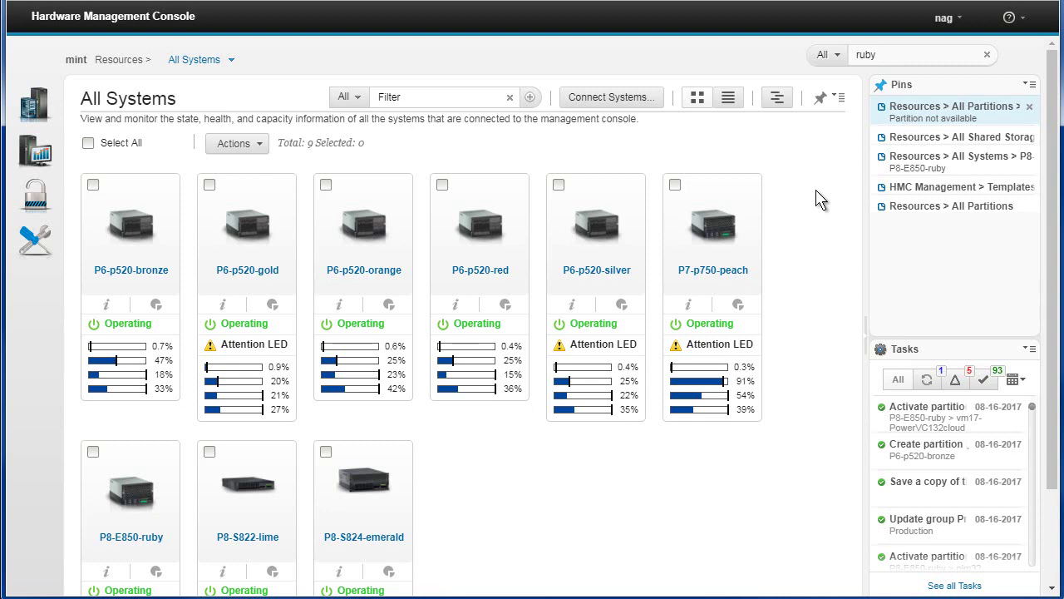
Step: Show the systems as a table and pin the All Systems view
{"action": "left_click", "coordinate": [729, 99]}
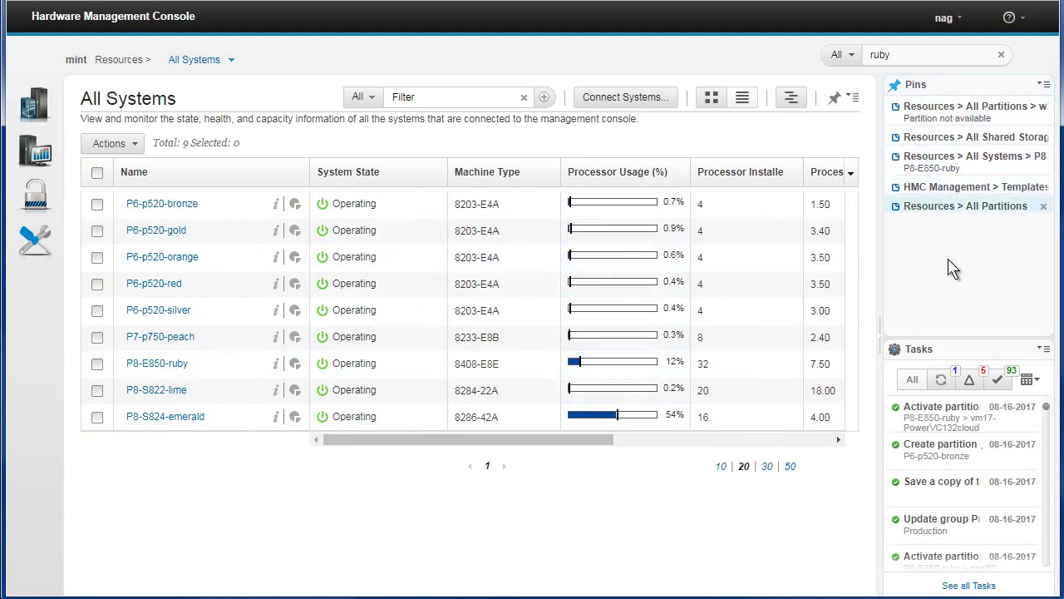
{"action": "left_click", "coordinate": [835, 100]}
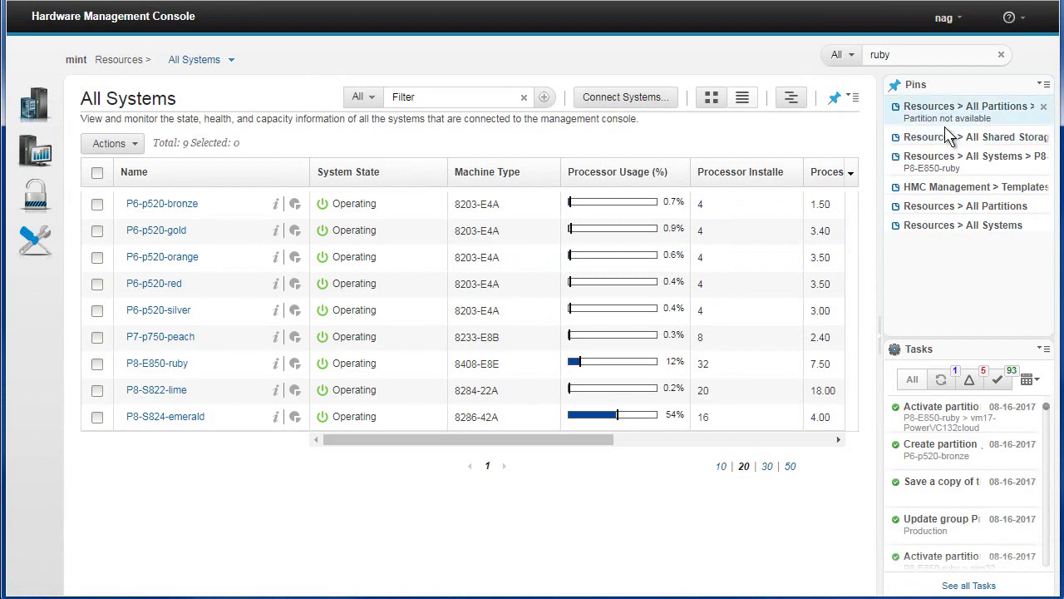
{"action": "mouse_move", "coordinate": [949, 153]}
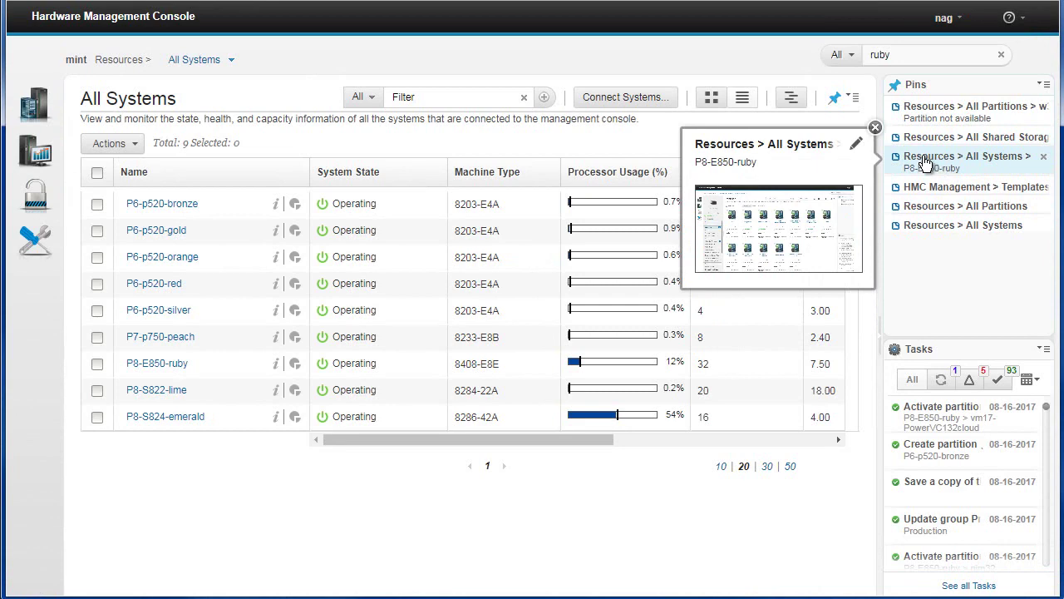
Step: Open the pinned P8-E850-ruby partitions, return to the pinned All Systems view, and review the available options for the pins
{"action": "left_click", "coordinate": [926, 161]}
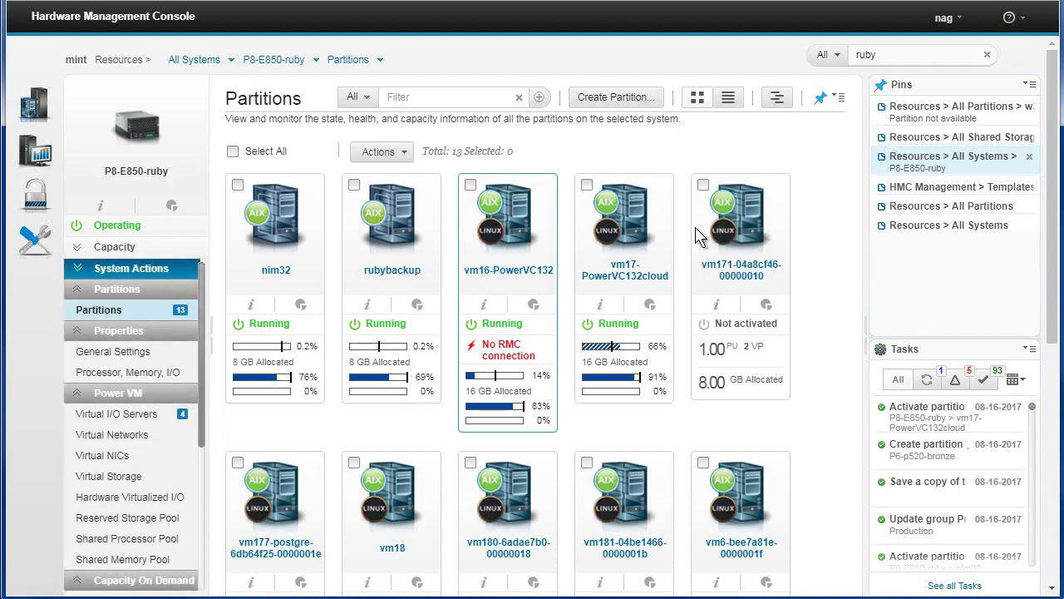
{"action": "left_click", "coordinate": [932, 232]}
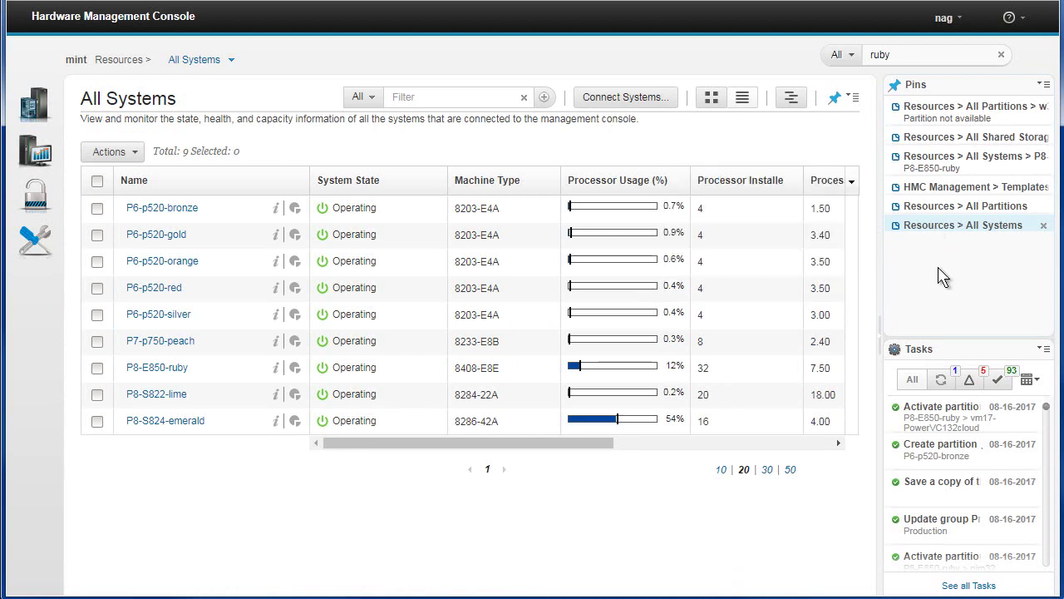
{"action": "left_click", "coordinate": [1041, 85]}
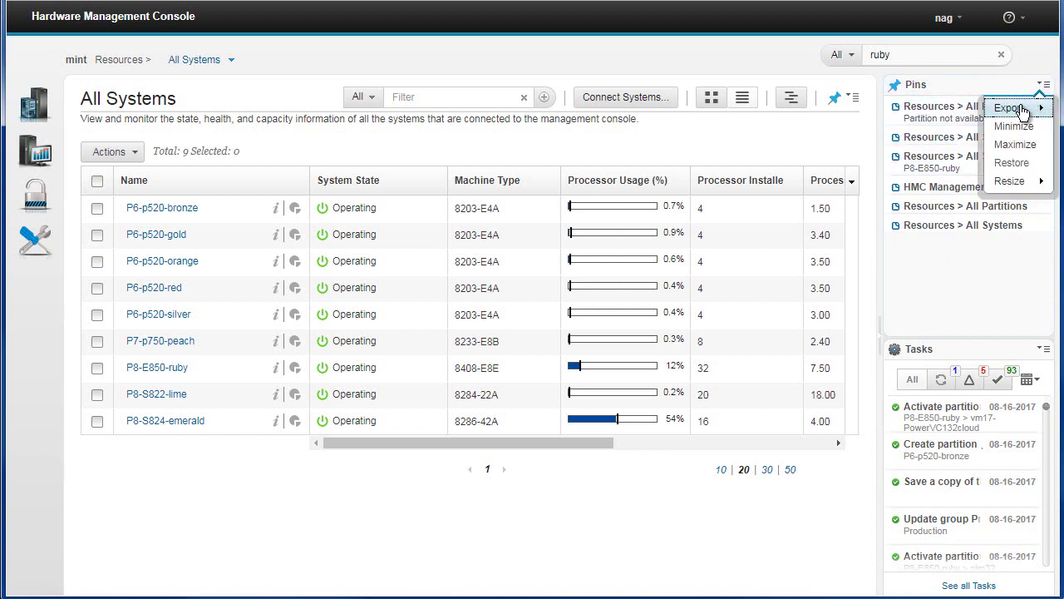
{"action": "left_click", "coordinate": [1040, 183]}
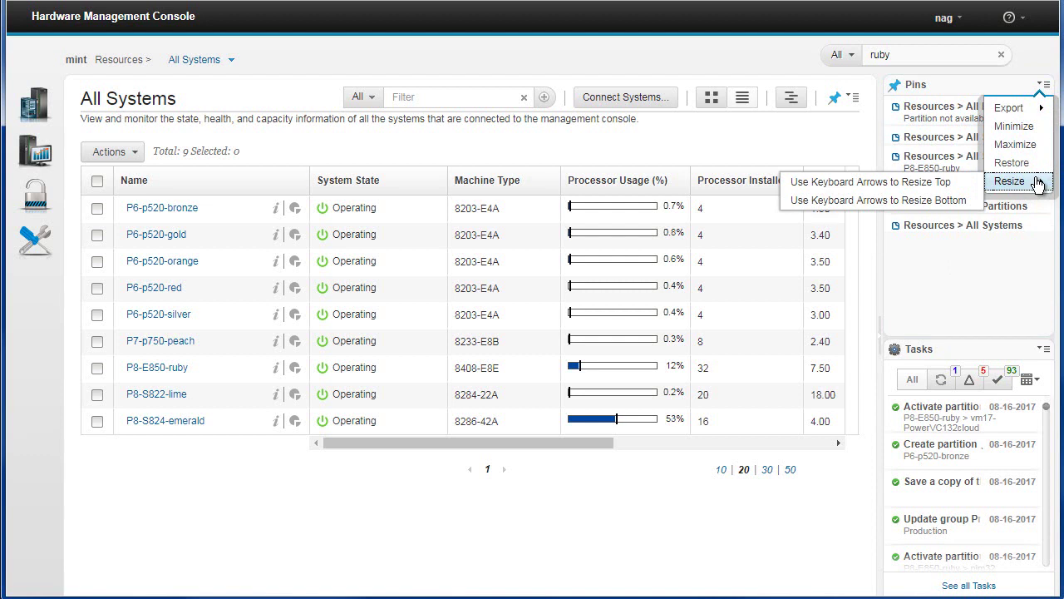
{"action": "left_click", "coordinate": [957, 308]}
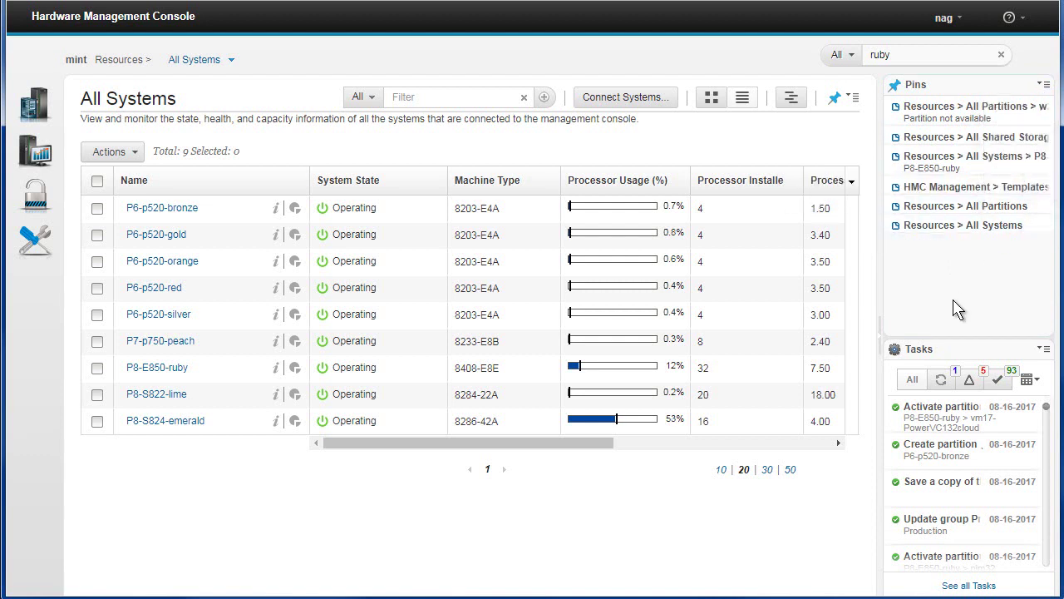
Step: Shrink the Pins area to just below its last entry so that the Tasks list gets more height
{"action": "left_click_drag", "start_coordinate": [954, 338], "coordinate": [961, 187]}
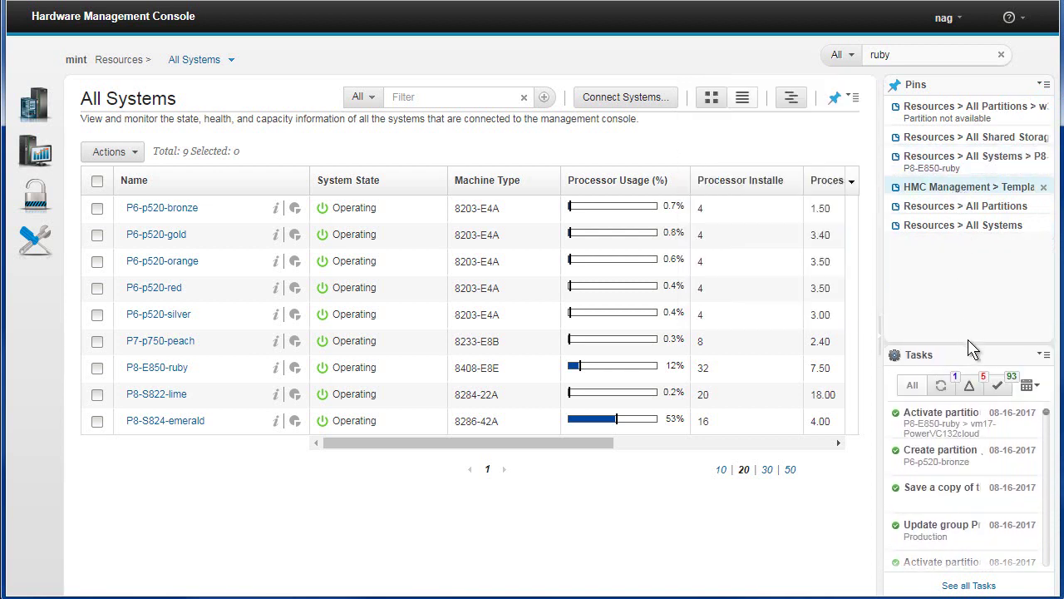
{"action": "left_click_drag", "start_coordinate": [970, 341], "coordinate": [969, 254]}
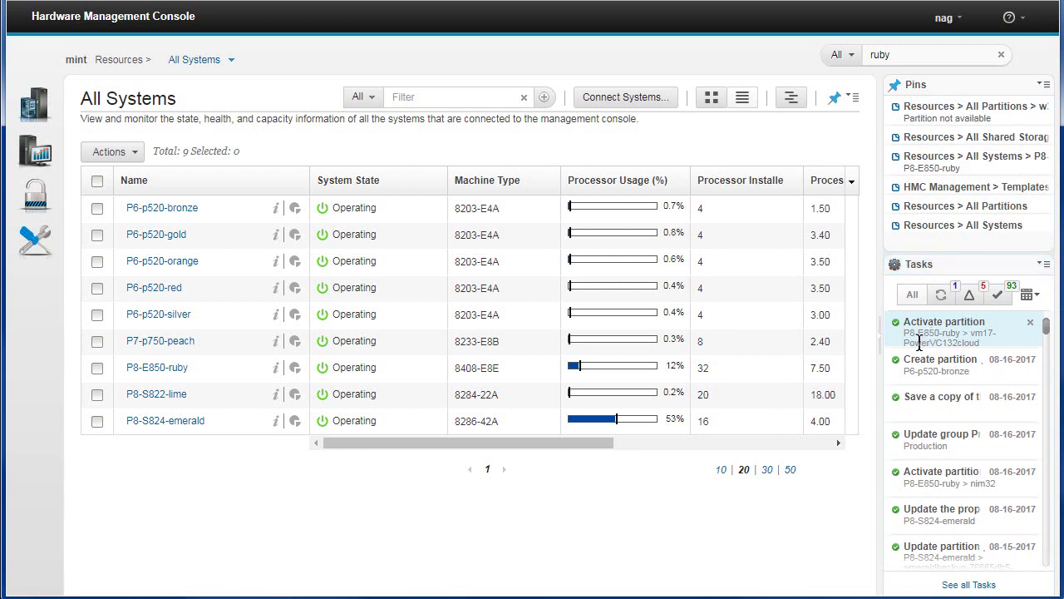
Step: Look through the older entries of the task history, show only the running tasks, and list all tasks again
{"action": "mouse_move", "coordinate": [898, 331]}
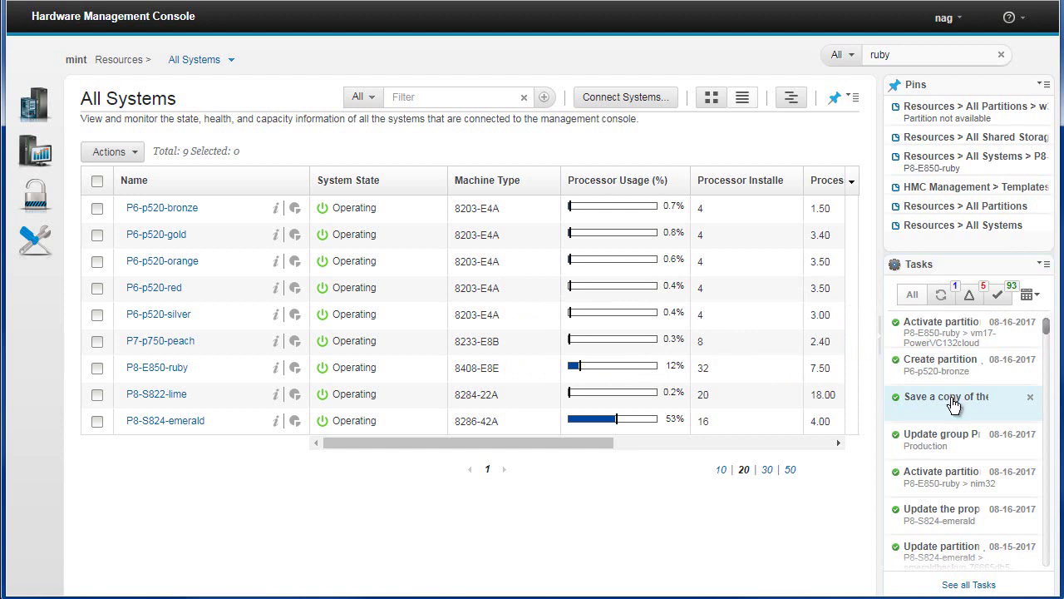
{"action": "mouse_move", "coordinate": [954, 404]}
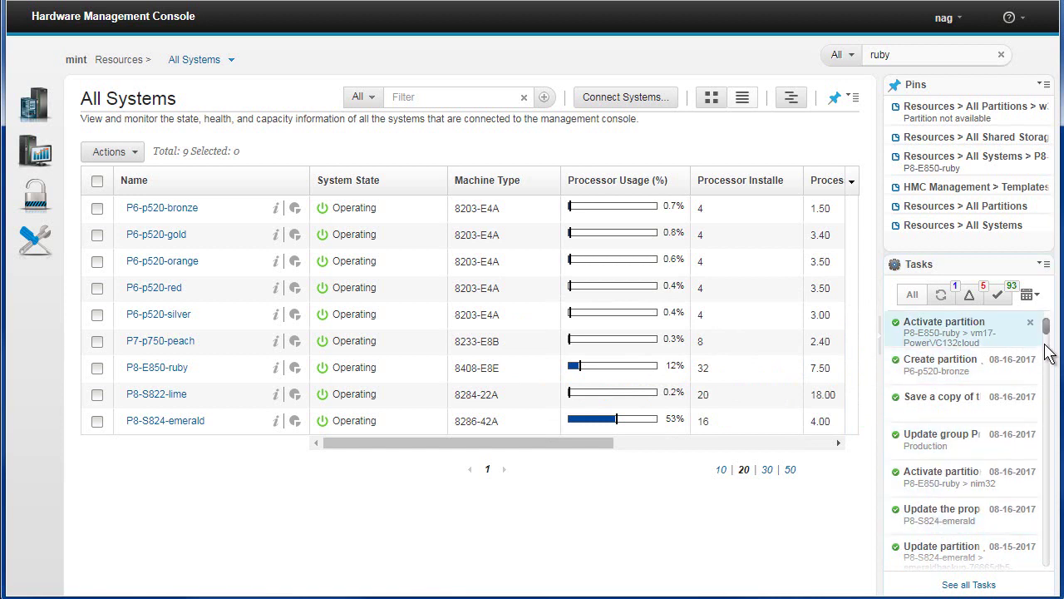
{"action": "scroll", "coordinate": [1049, 390], "scroll_direction": "down", "scroll_amount": 10}
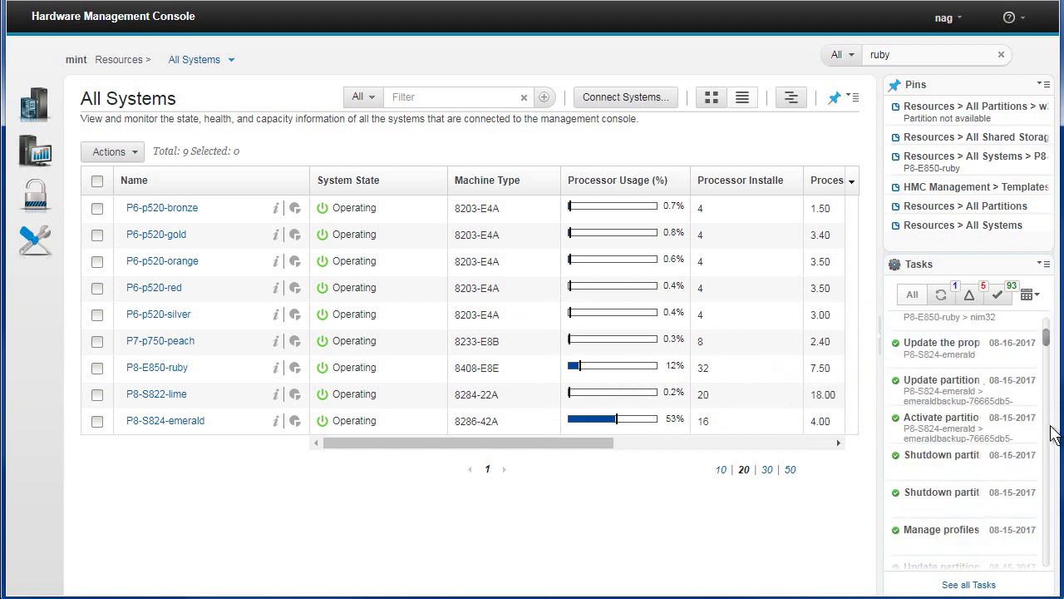
{"action": "scroll", "coordinate": [1050, 459], "scroll_direction": "down", "scroll_amount": 3}
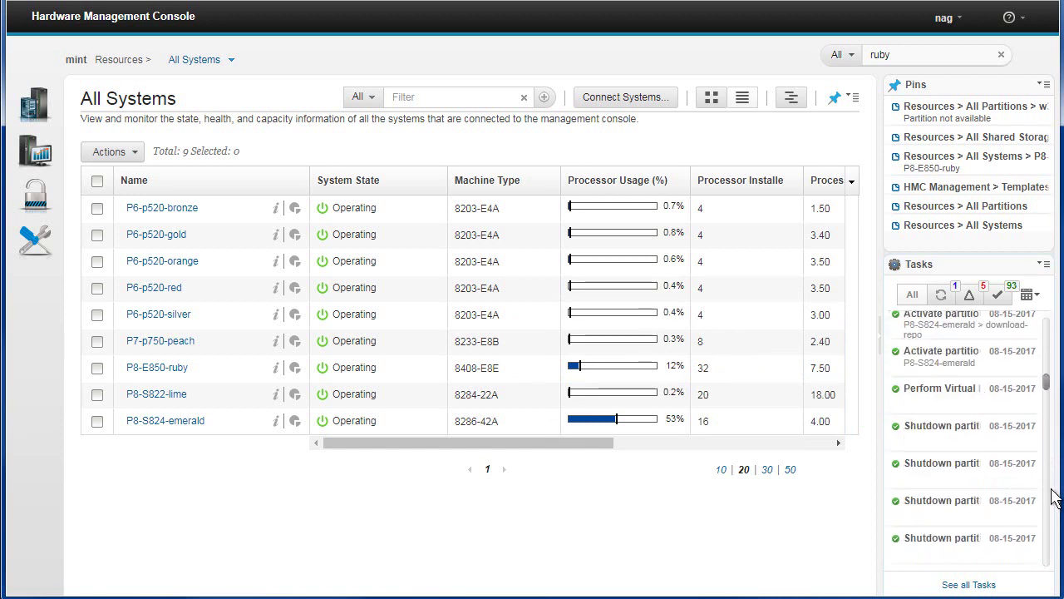
{"action": "scroll", "coordinate": [1049, 530], "scroll_direction": "down", "scroll_amount": 6}
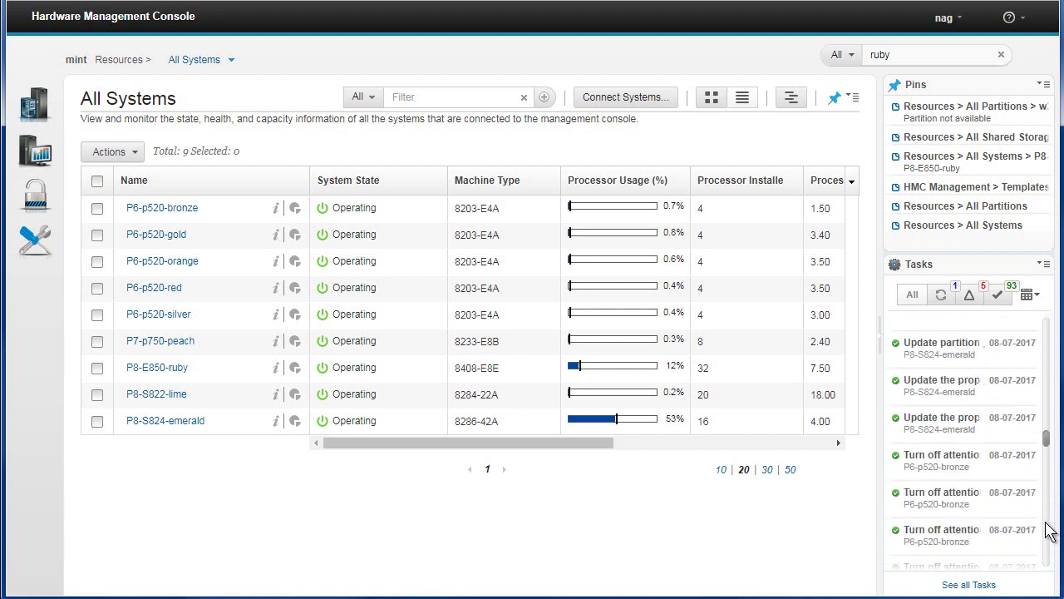
{"action": "left_click", "coordinate": [1011, 507]}
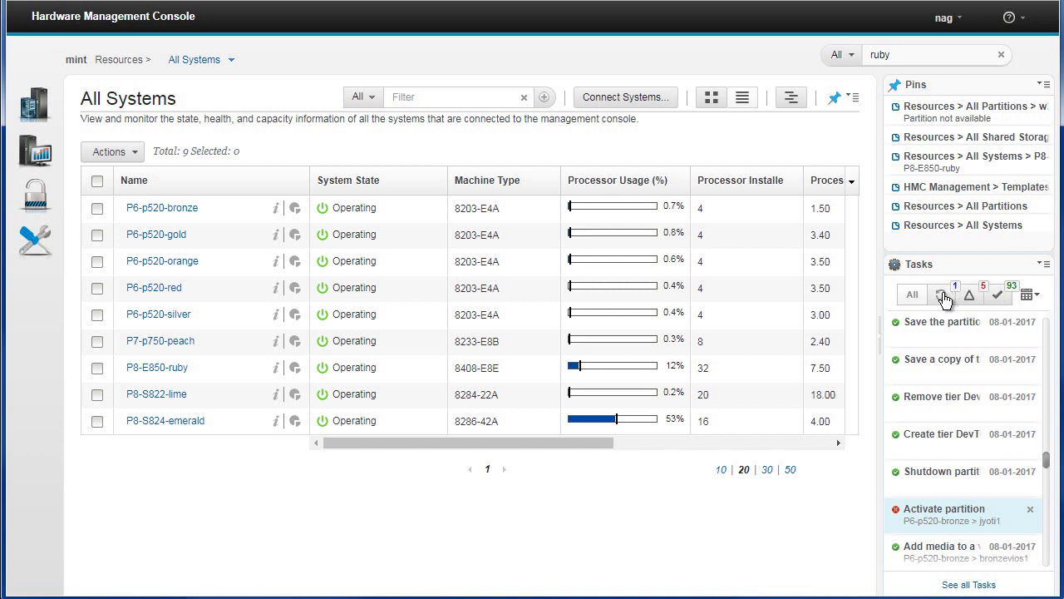
{"action": "left_click", "coordinate": [942, 297]}
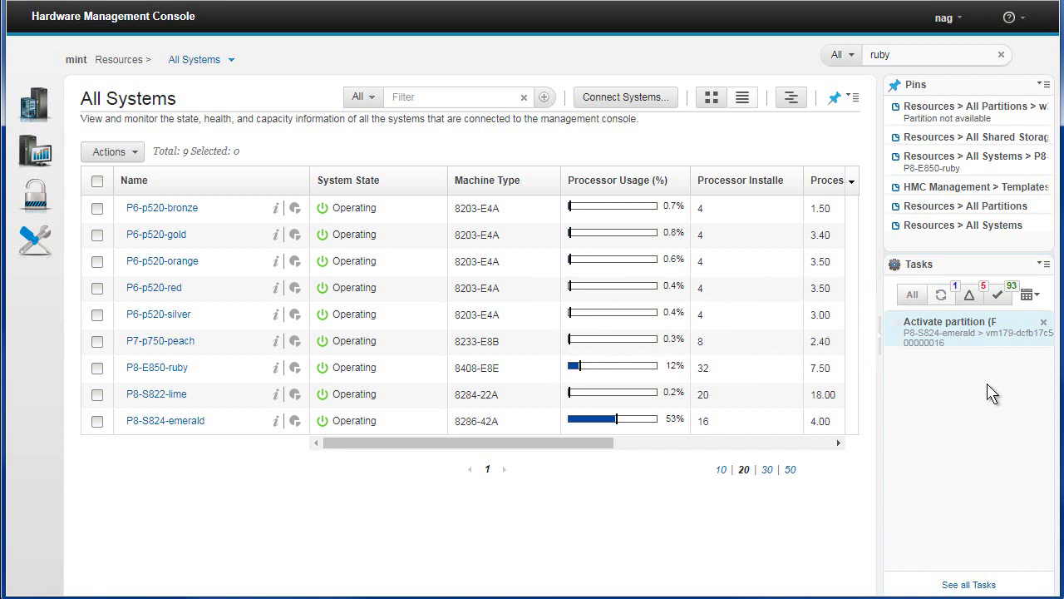
{"action": "left_click", "coordinate": [914, 296]}
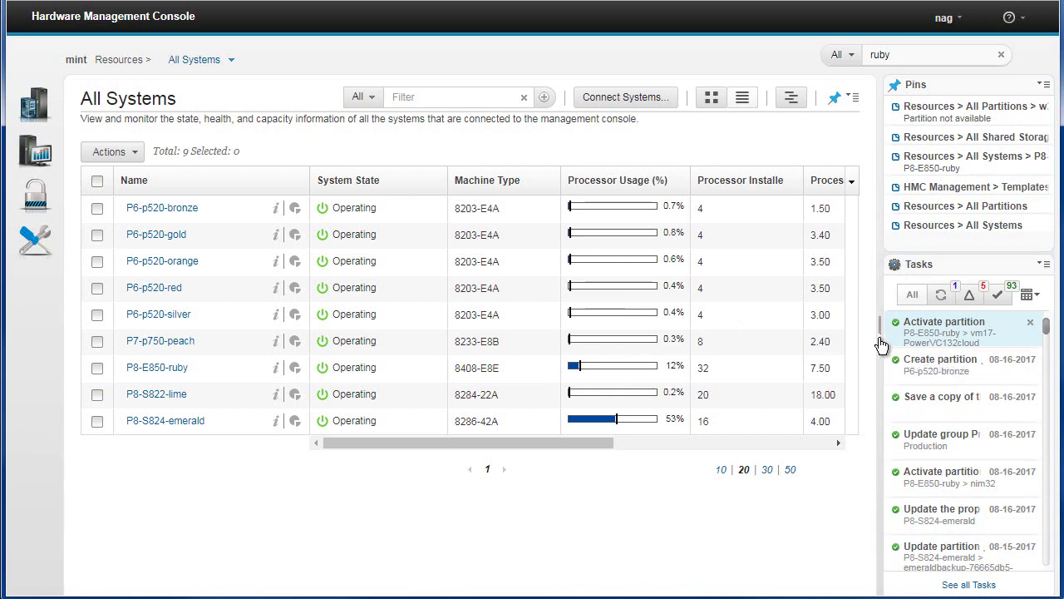
Step: Collapse the Pins and Tasks area to widen the systems table
{"action": "left_click", "coordinate": [881, 343]}
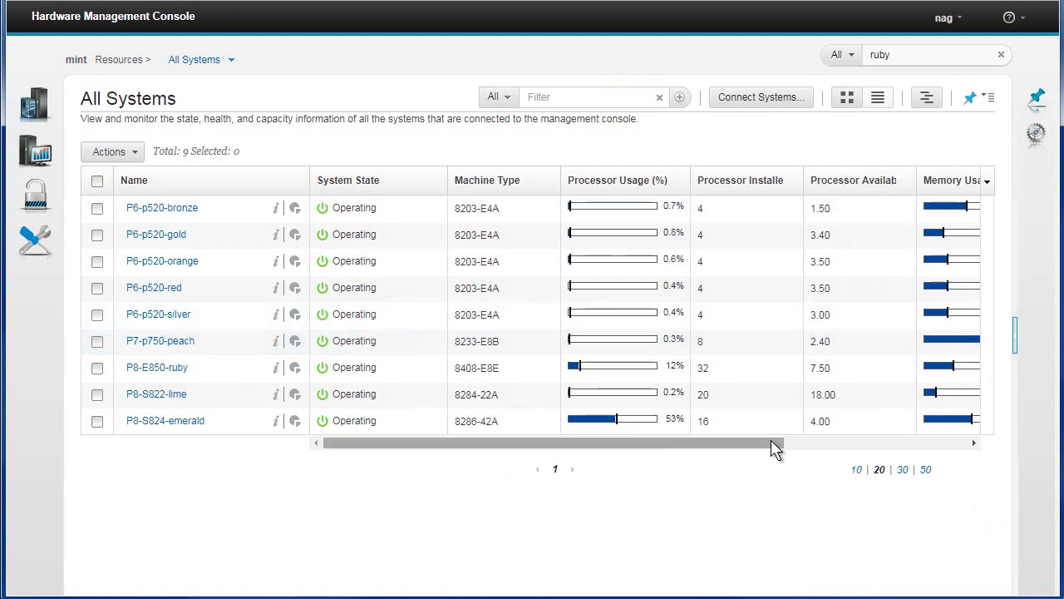
{"action": "left_click_drag", "start_coordinate": [773, 447], "coordinate": [661, 444]}
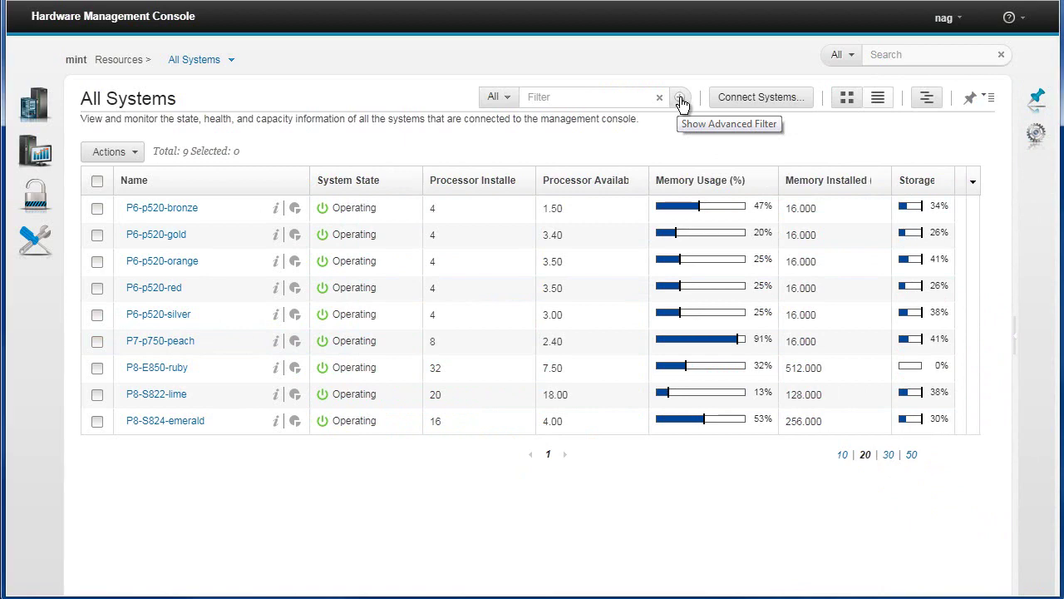
Step: Show the advanced filter for the systems table and review which columns the filter can be limited to
{"action": "left_click", "coordinate": [681, 98]}
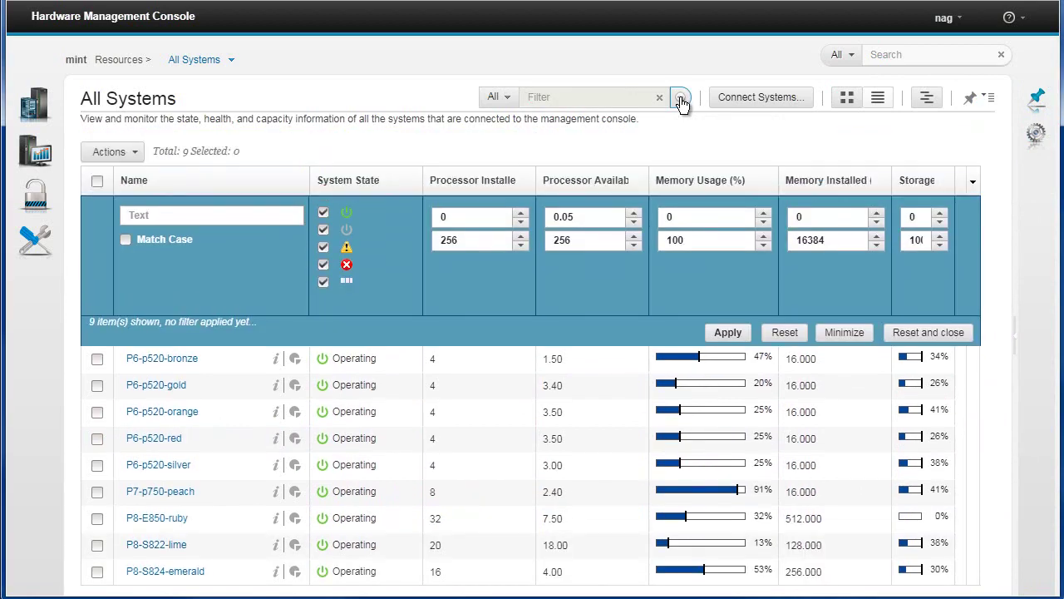
{"action": "left_click", "coordinate": [494, 99]}
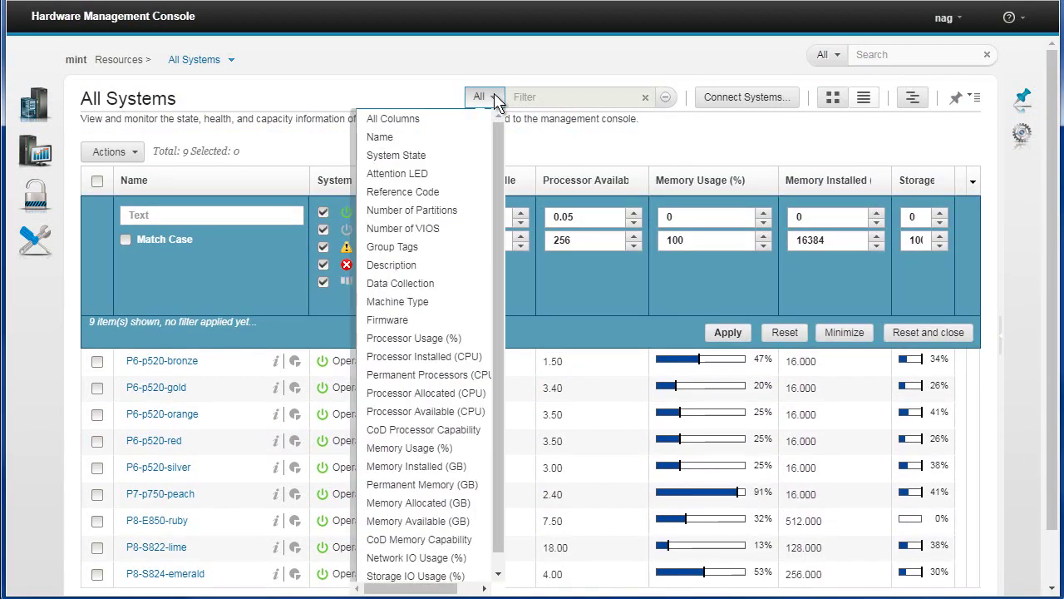
{"action": "left_click", "coordinate": [549, 66]}
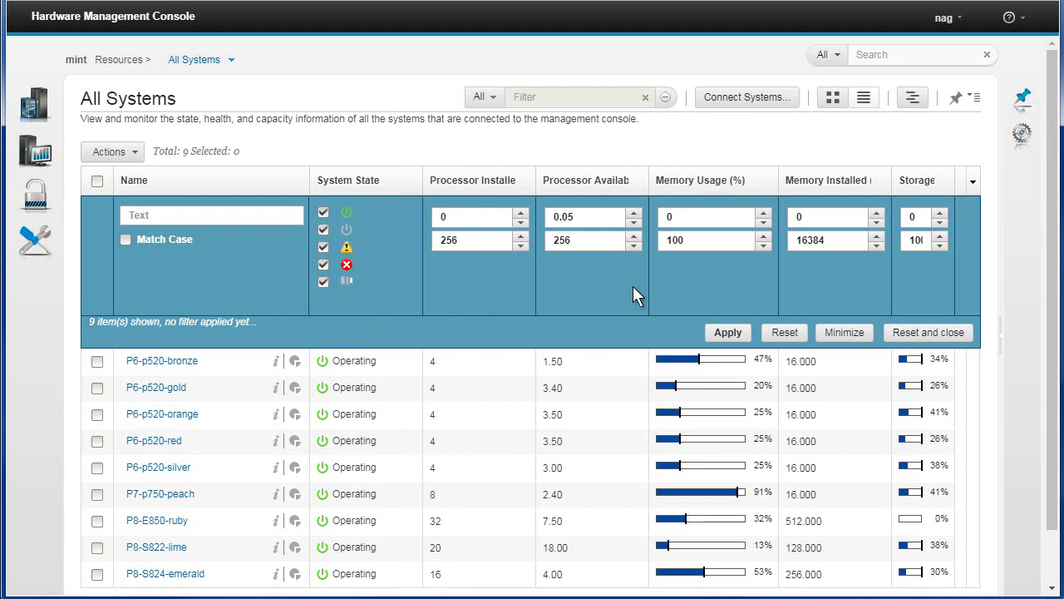
Step: Filter for systems with at least 50 available processors and at least 128 GB of installed memory, and reset the filter
{"action": "double_click", "coordinate": [449, 215]}
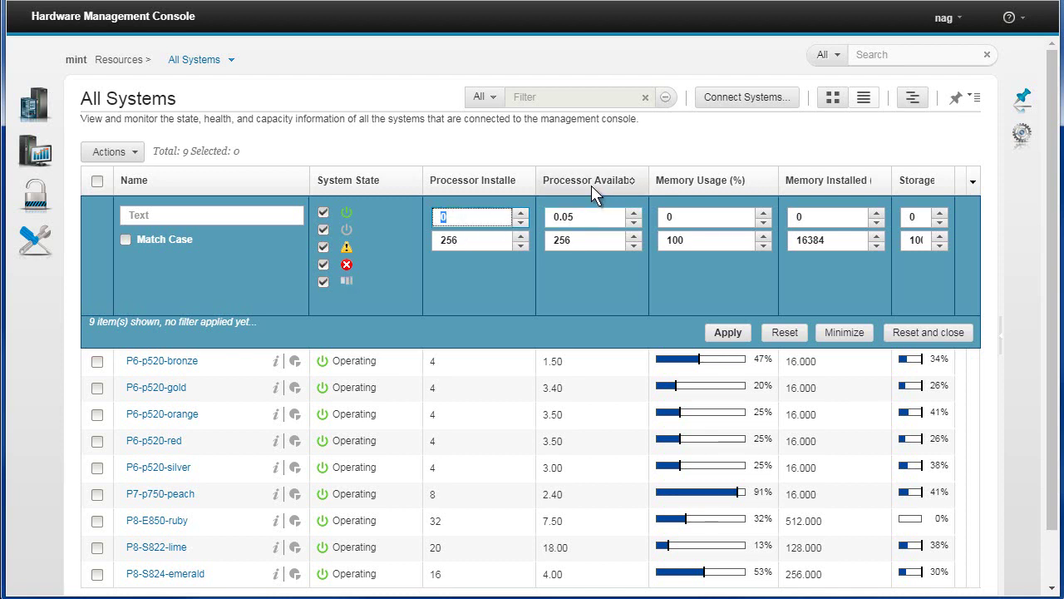
{"action": "left_click", "coordinate": [580, 217]}
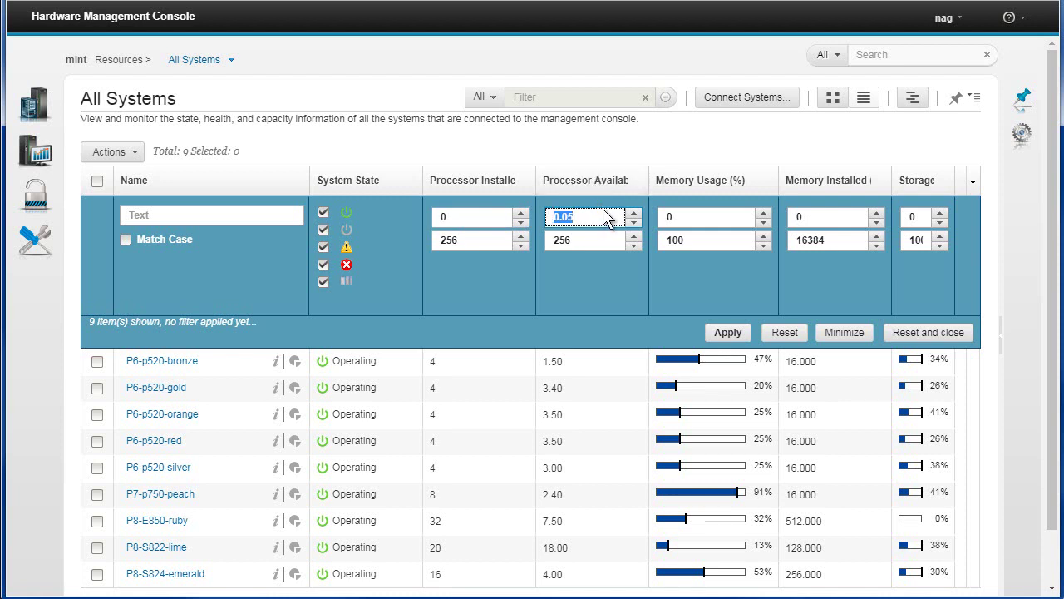
{"action": "type", "text": "50"}
{"action": "left_click", "coordinate": [797, 218]}
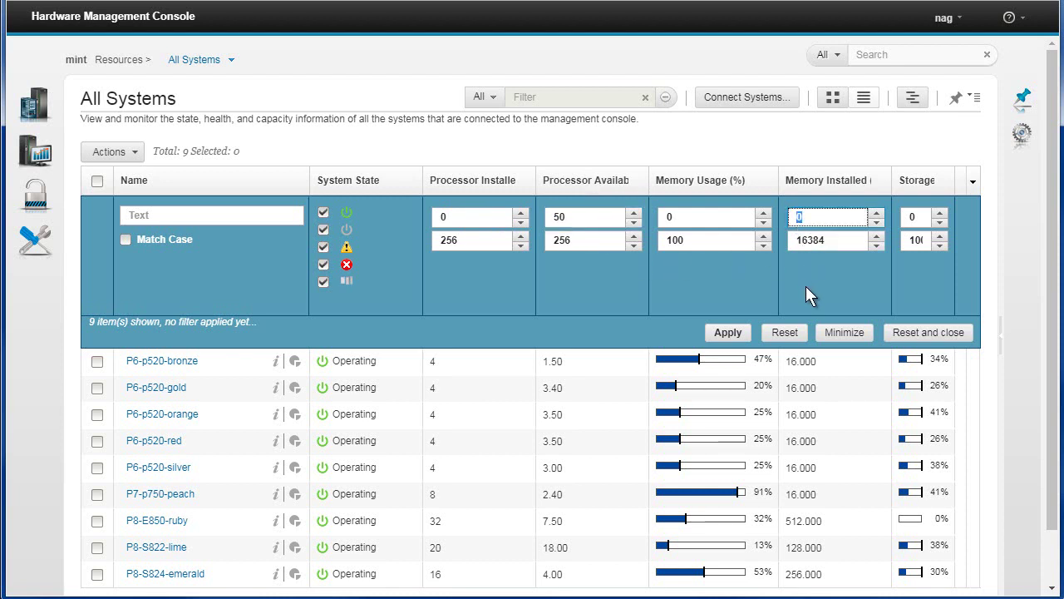
{"action": "type", "text": "128"}
{"action": "left_click", "coordinate": [728, 332]}
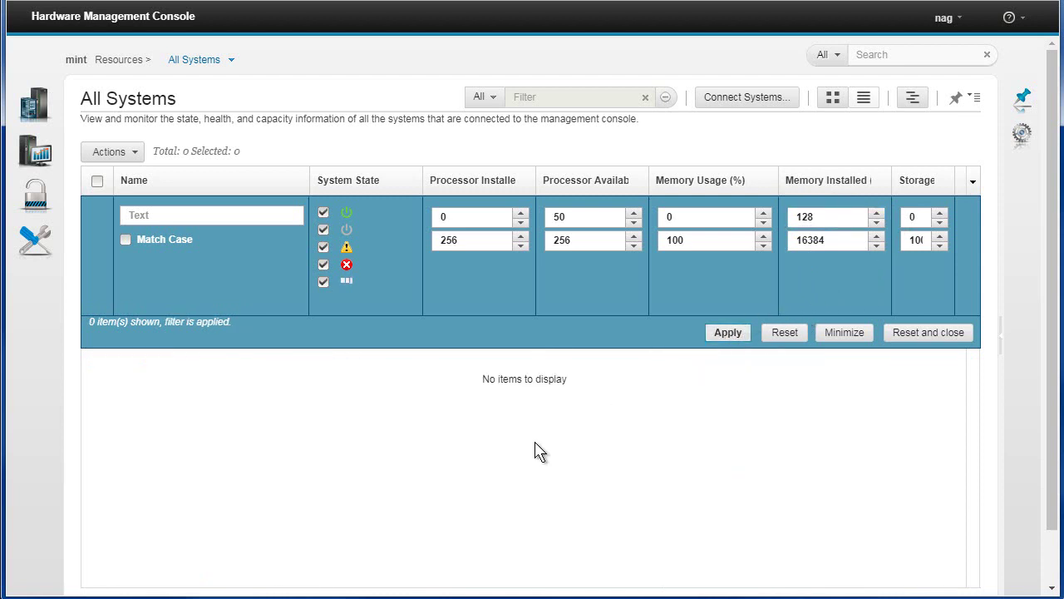
{"action": "left_click", "coordinate": [784, 333]}
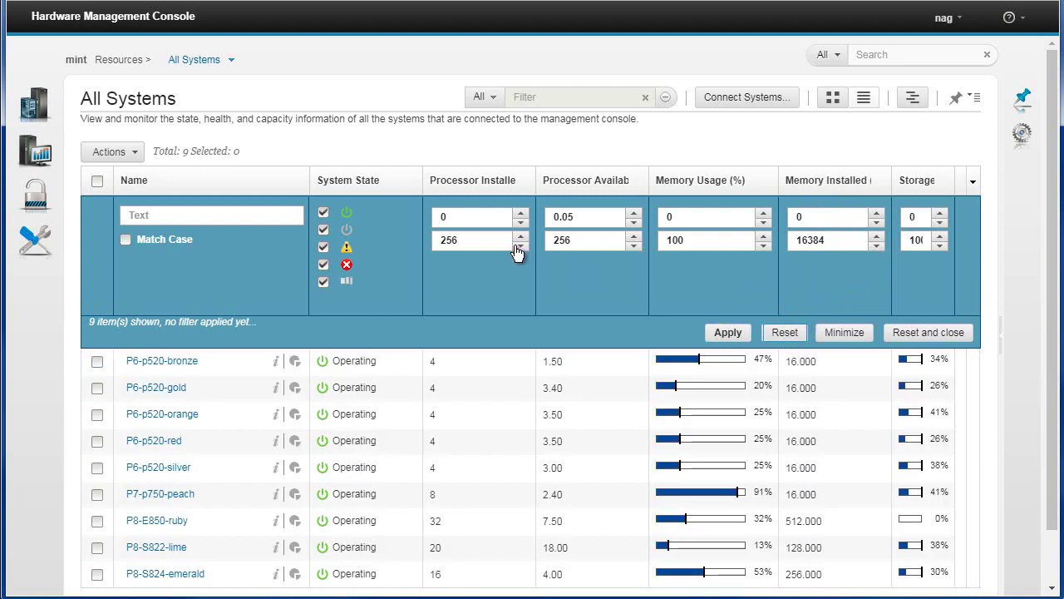
Step: Restore the default table columns and hide Attention LED, Reference Code, Number of Partitions and Number of VIOS
{"action": "left_click", "coordinate": [975, 184]}
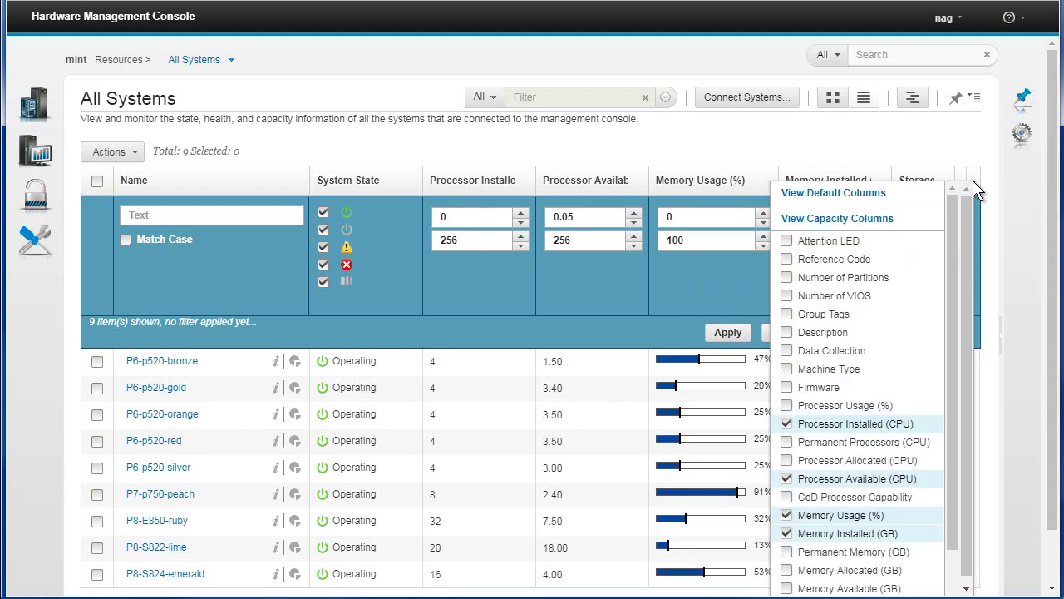
{"action": "scroll", "coordinate": [964, 217], "scroll_direction": "down", "scroll_amount": 1}
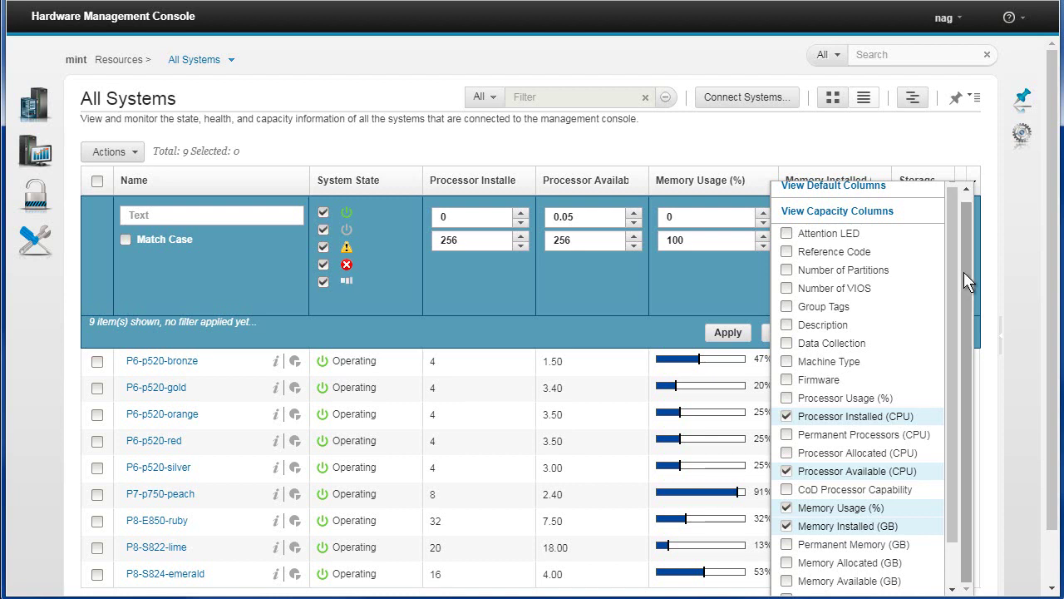
{"action": "left_click", "coordinate": [833, 189]}
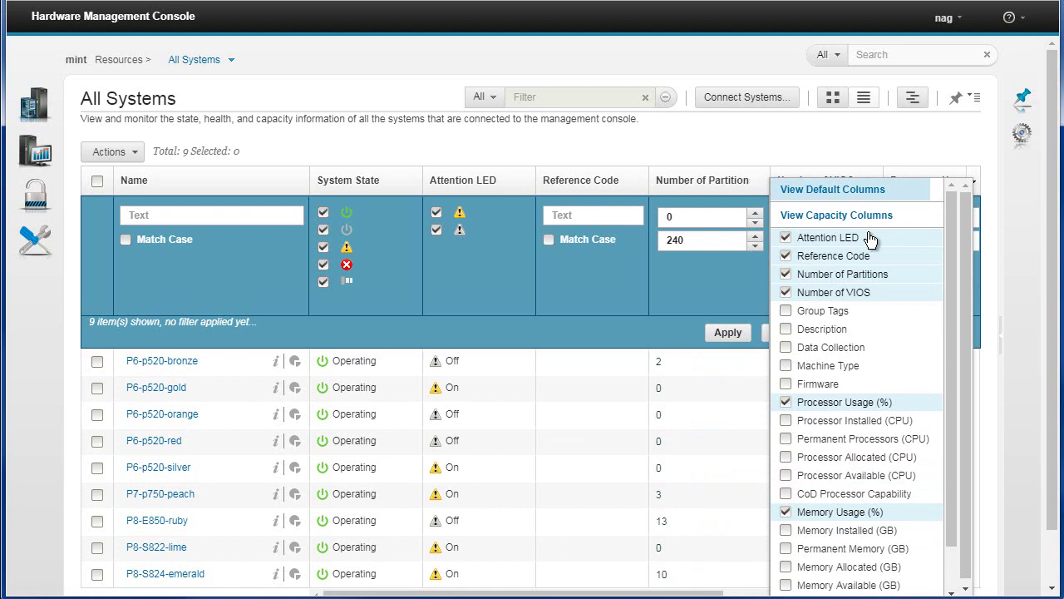
{"action": "left_click", "coordinate": [787, 239]}
{"action": "left_click", "coordinate": [787, 256]}
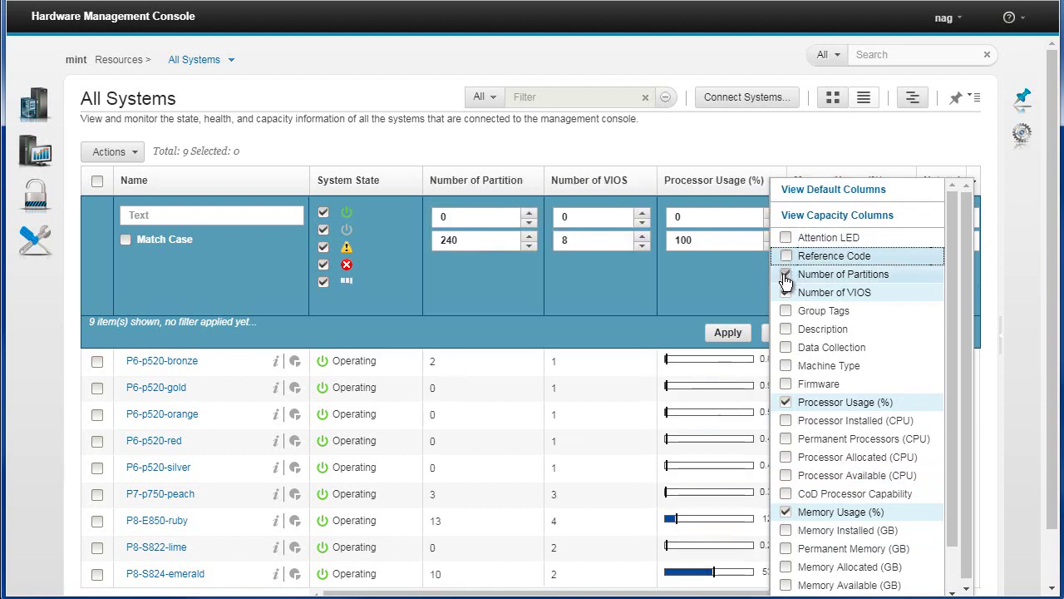
{"action": "left_click", "coordinate": [786, 275]}
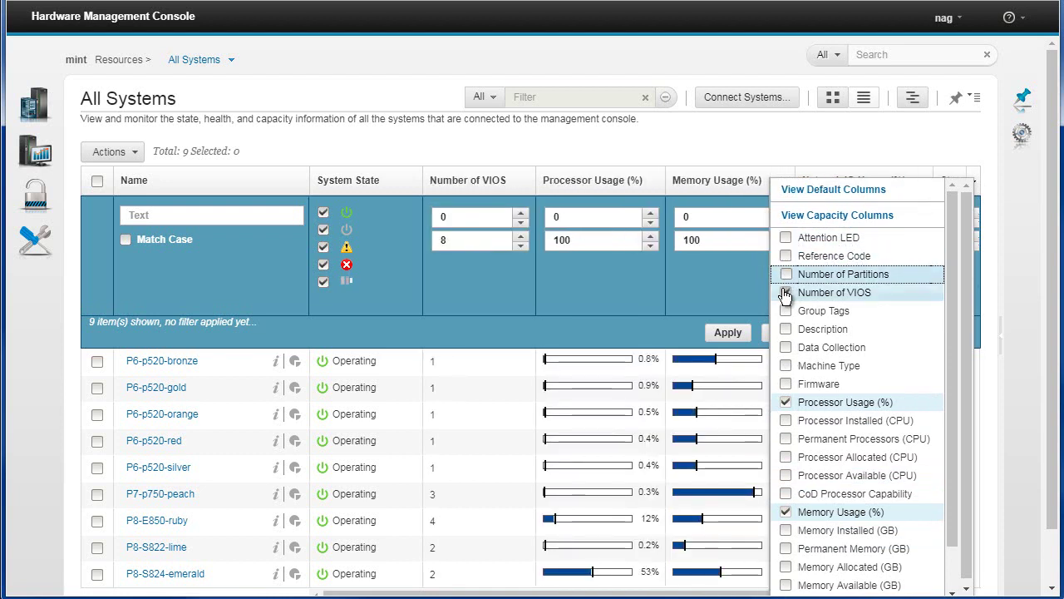
{"action": "left_click", "coordinate": [787, 293]}
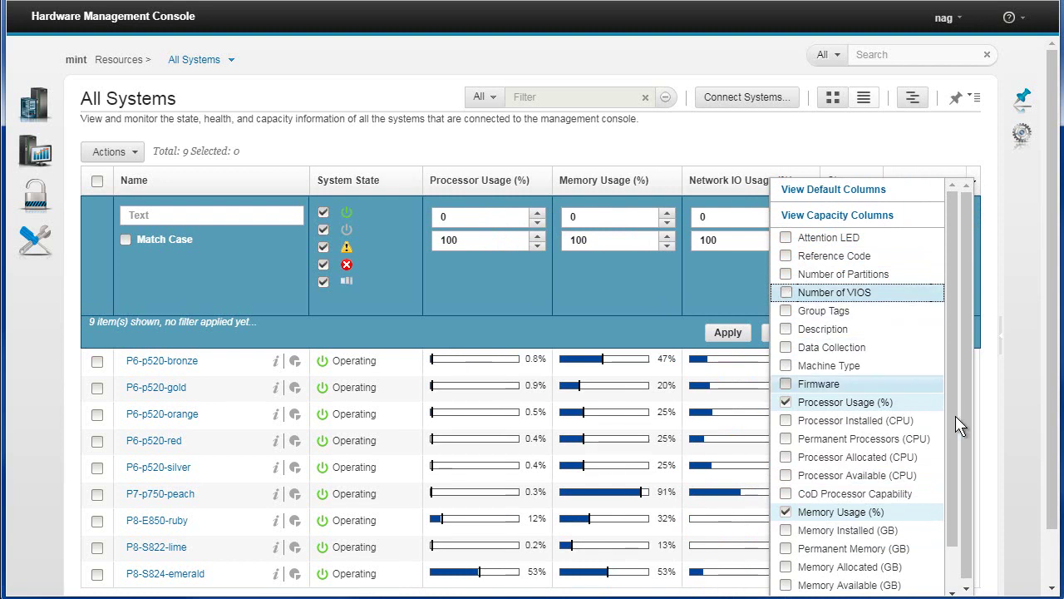
{"action": "left_click", "coordinate": [645, 315]}
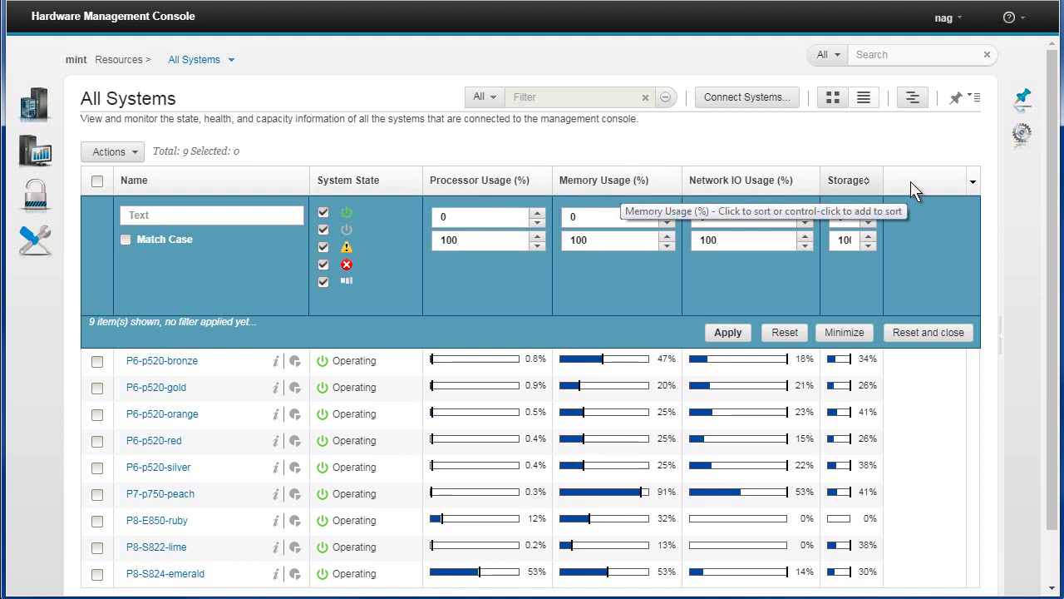
Step: Add the Processor Installed (CPU) and Memory Installed (GB) columns, and hide Memory Usage (%) and Processor Usage (%)
{"action": "left_click", "coordinate": [973, 182]}
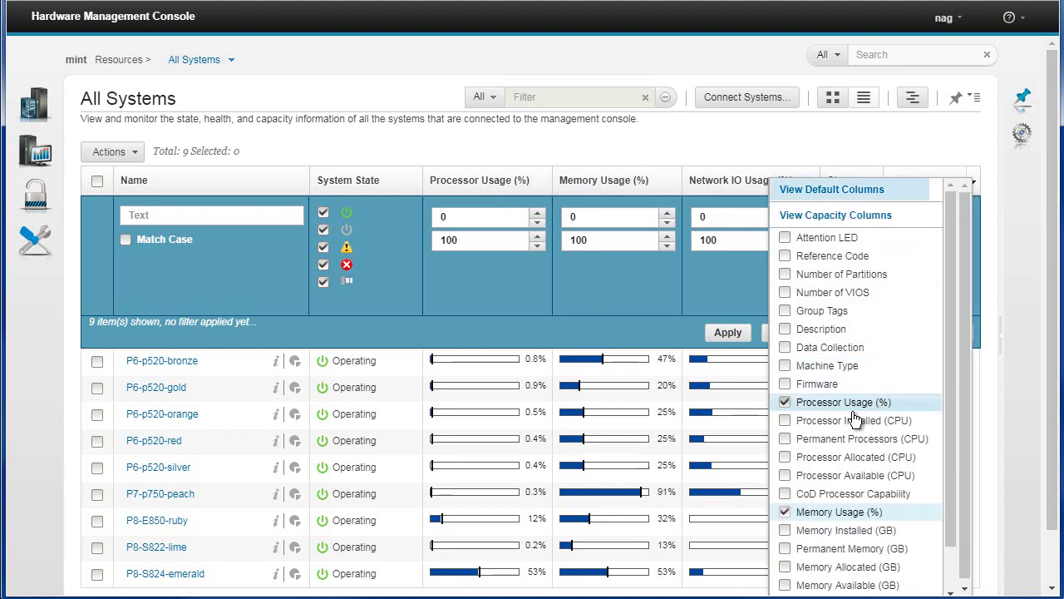
{"action": "left_click", "coordinate": [827, 421]}
{"action": "left_click", "coordinate": [817, 537]}
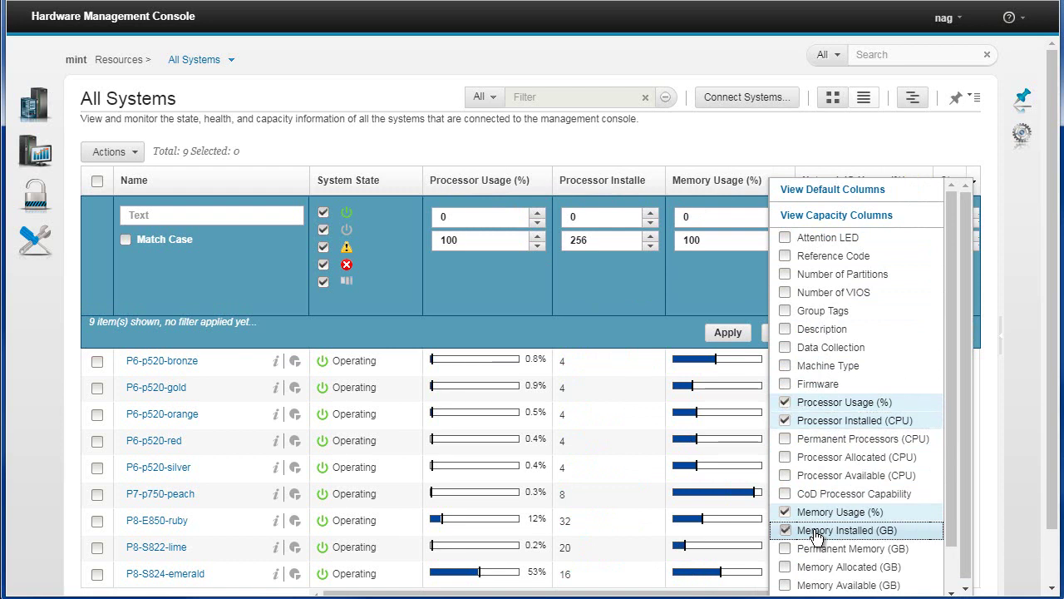
{"action": "left_click", "coordinate": [785, 513]}
{"action": "left_click", "coordinate": [785, 402]}
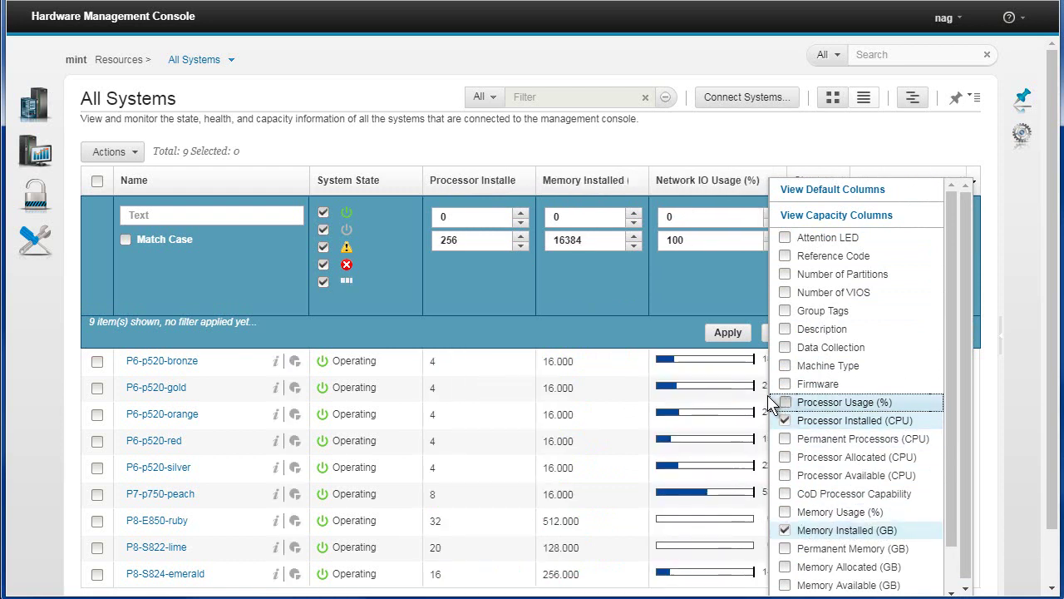
Step: Filter the systems table for at least 50 installed processors and at least 128 GB of installed memory
{"action": "left_click", "coordinate": [1002, 374]}
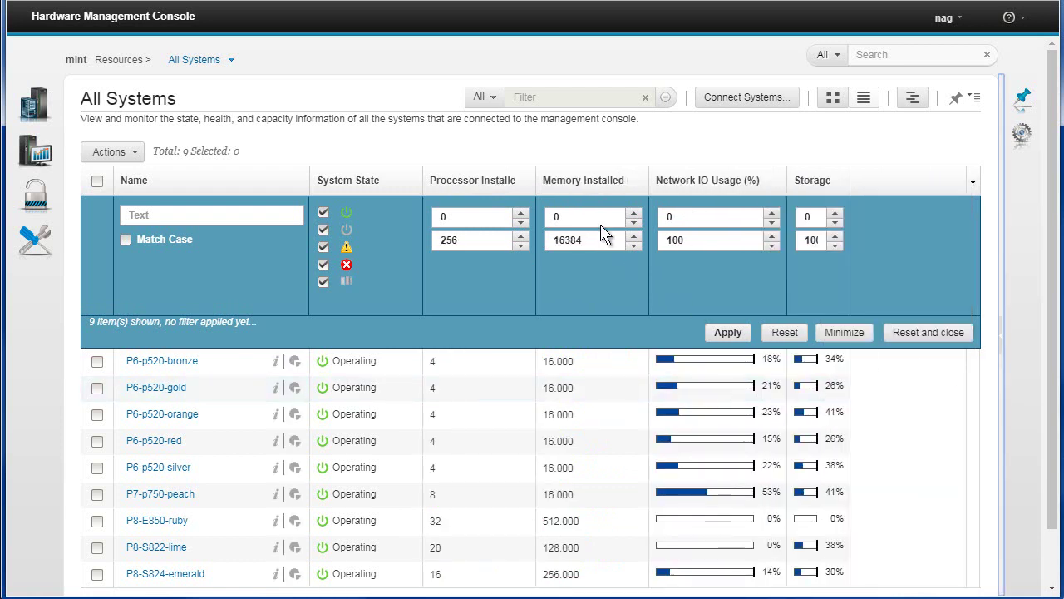
{"action": "left_click", "coordinate": [453, 216]}
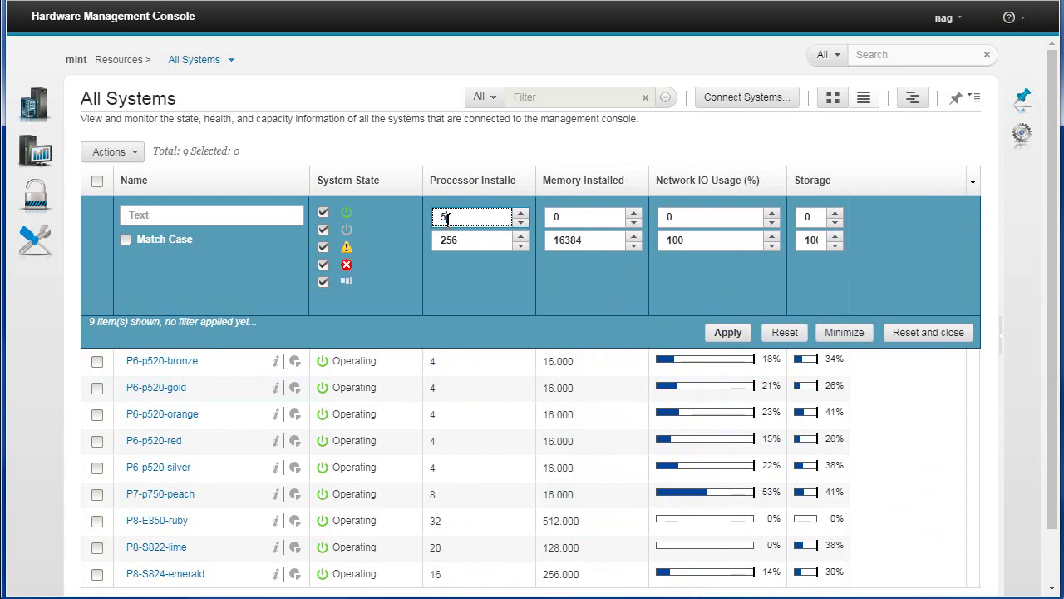
{"action": "left_click_drag", "start_coordinate": [566, 216], "coordinate": [544, 218]}
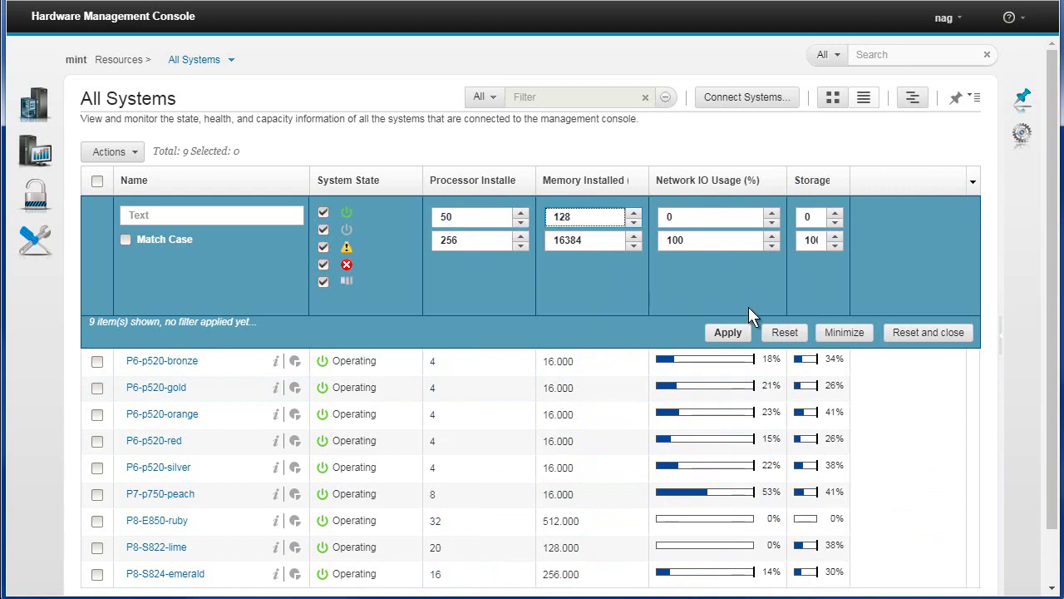
{"action": "left_click", "coordinate": [729, 337]}
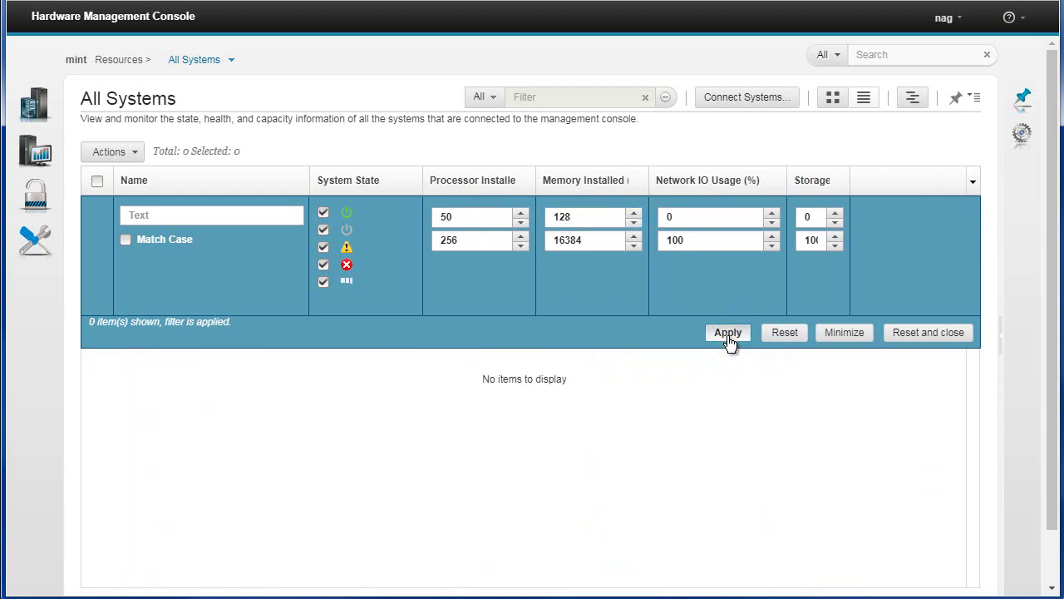
Step: Lower the minimum installed processors in the advanced filter to 20 and apply the filter again
{"action": "left_click_drag", "start_coordinate": [463, 217], "coordinate": [436, 218]}
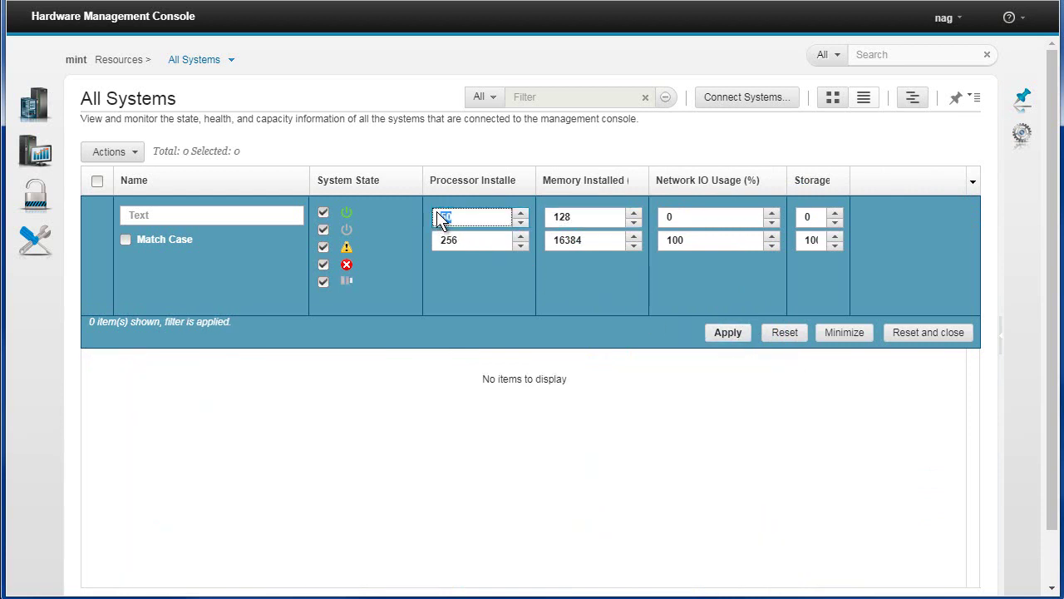
{"action": "type", "text": "20"}
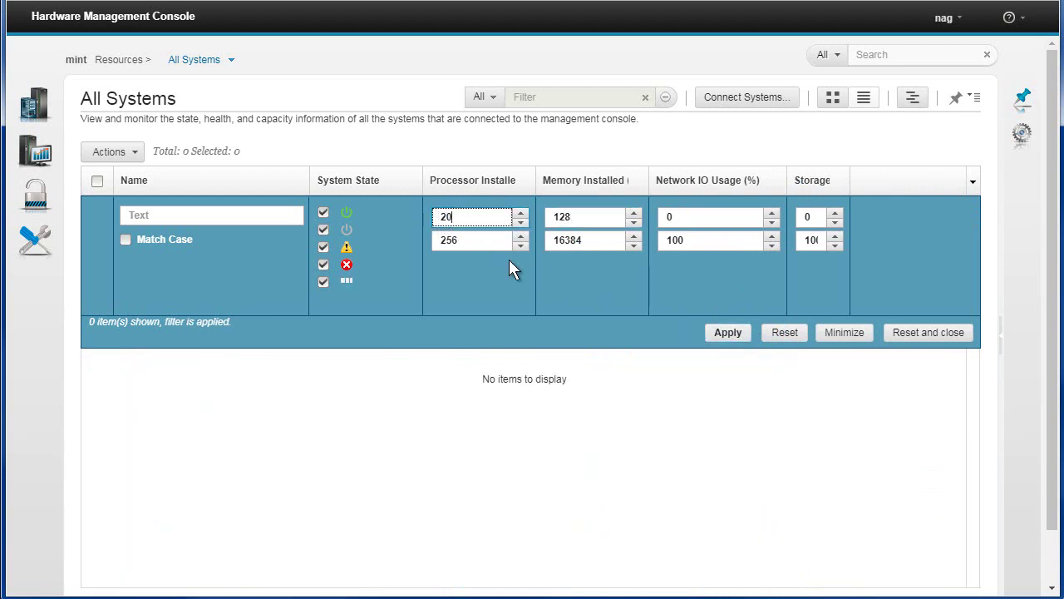
{"action": "left_click", "coordinate": [739, 335]}
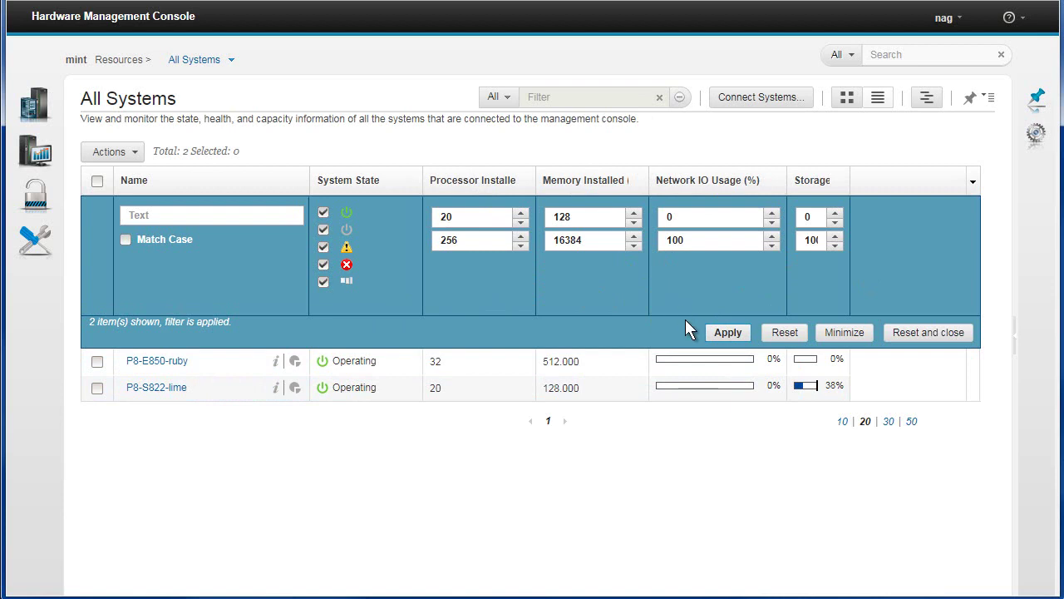
Step: Reset and close the advanced filter, and briefly show it again before hiding it
{"action": "left_click", "coordinate": [939, 341]}
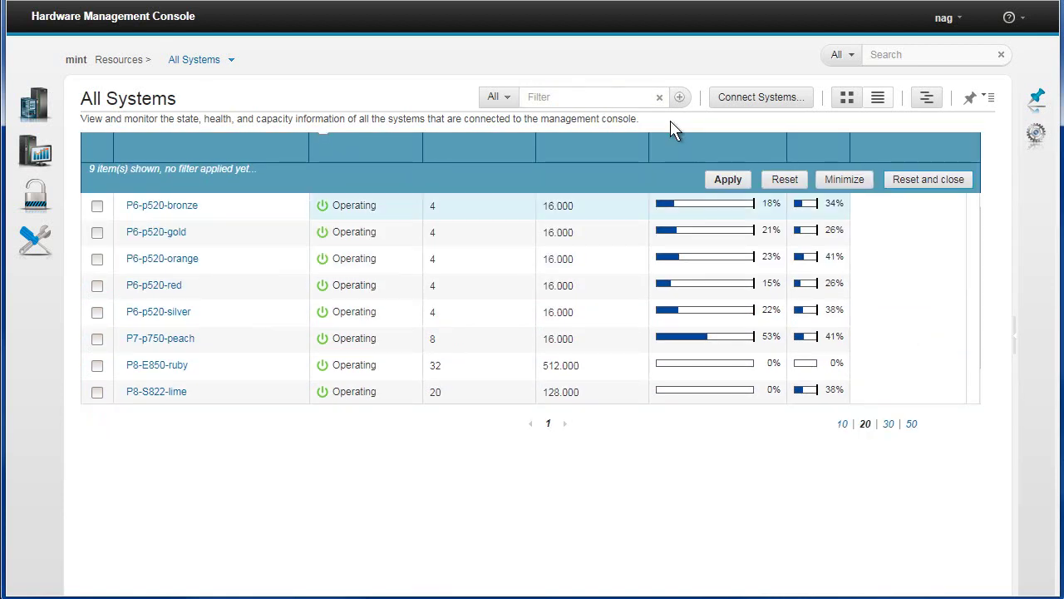
{"action": "left_click", "coordinate": [681, 98]}
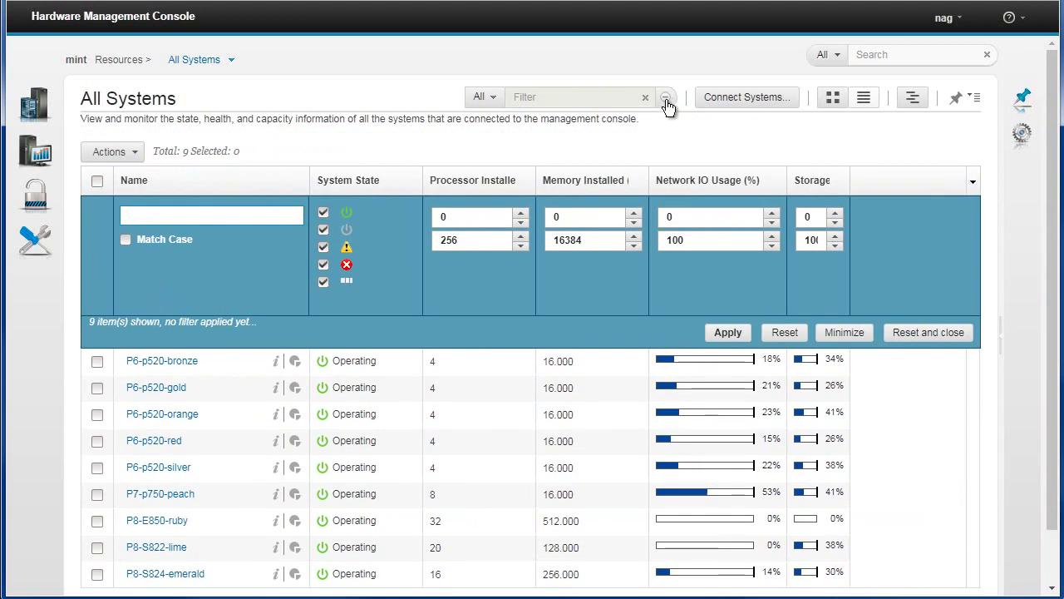
{"action": "left_click", "coordinate": [667, 99]}
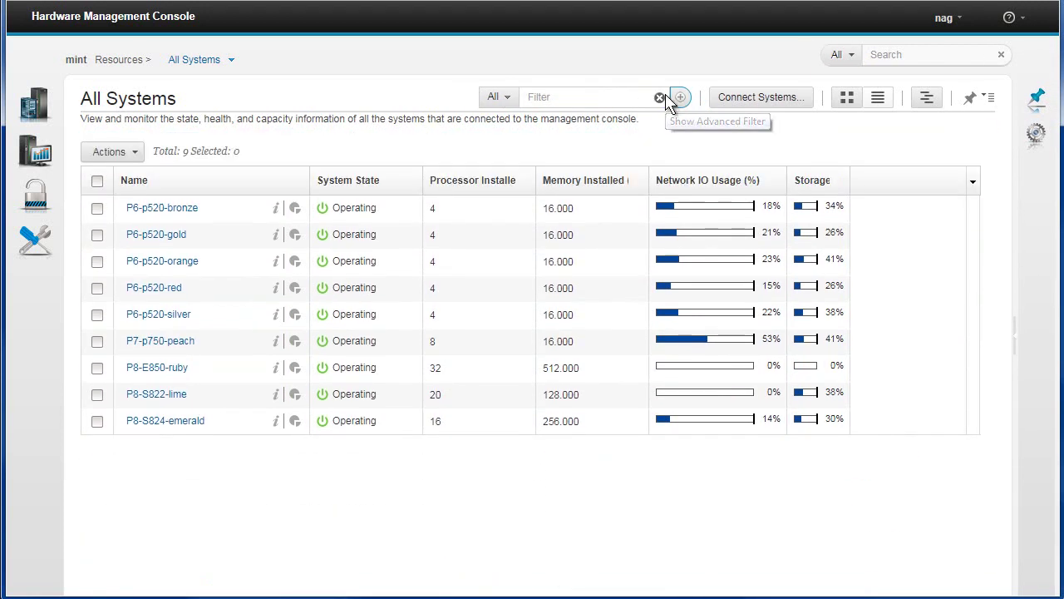